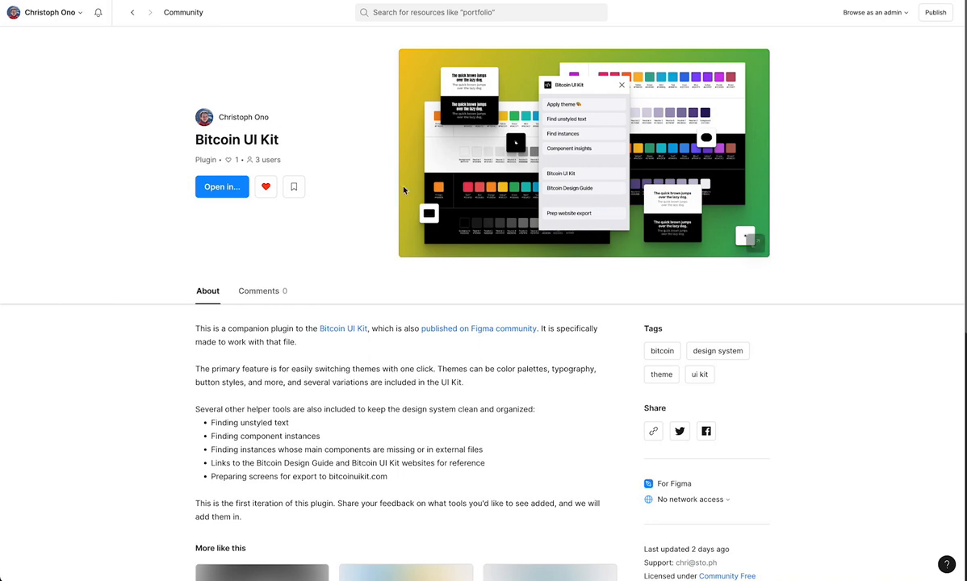
# - Look over the Bitcoin UI Kit plugin's description page and switch to the Bitcoin UI Kit design file
pyautogui.scroll(-1, 382, 175)
pyautogui.scroll(-1, 529, 246)
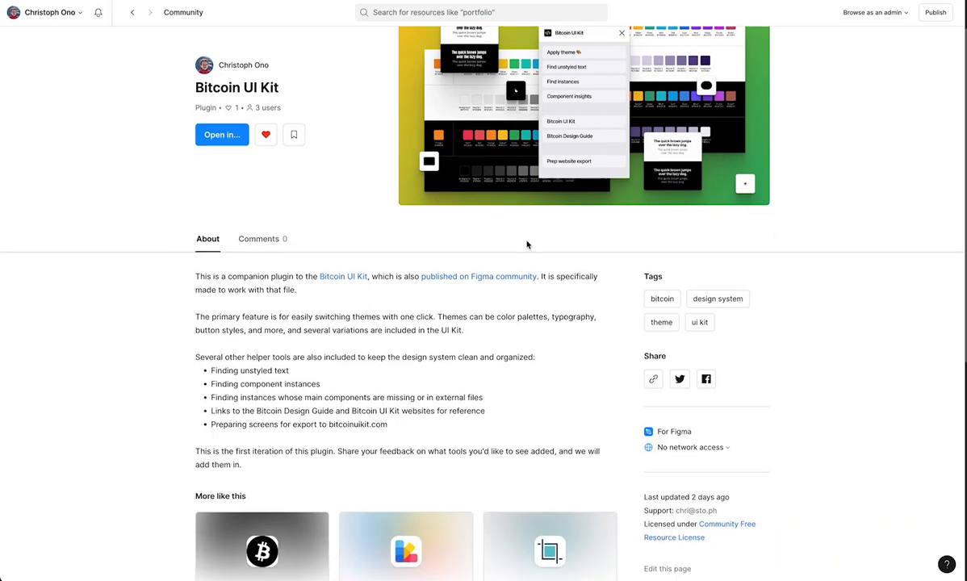
pyautogui.scroll(-1, 567, 242)
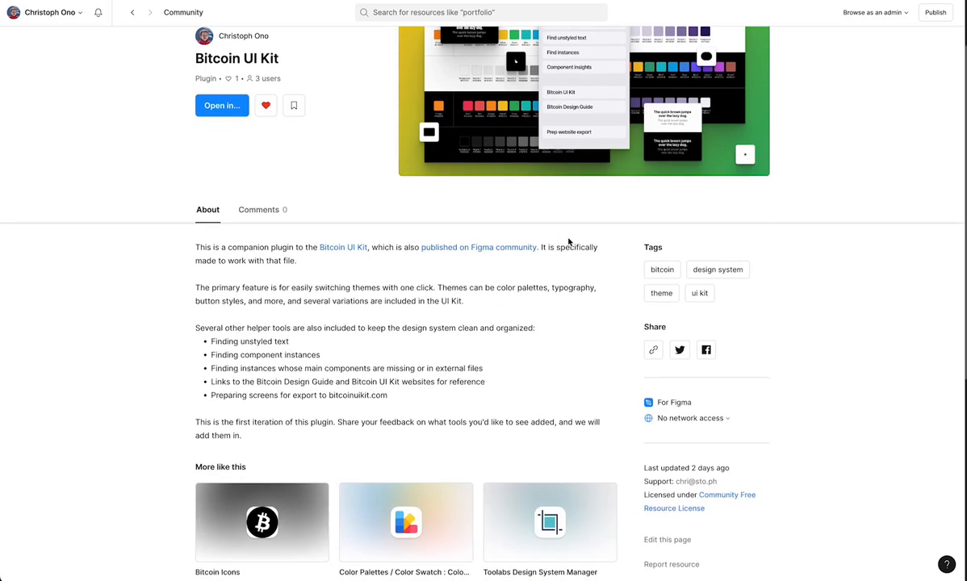
pyautogui.scroll(2, 567, 240)
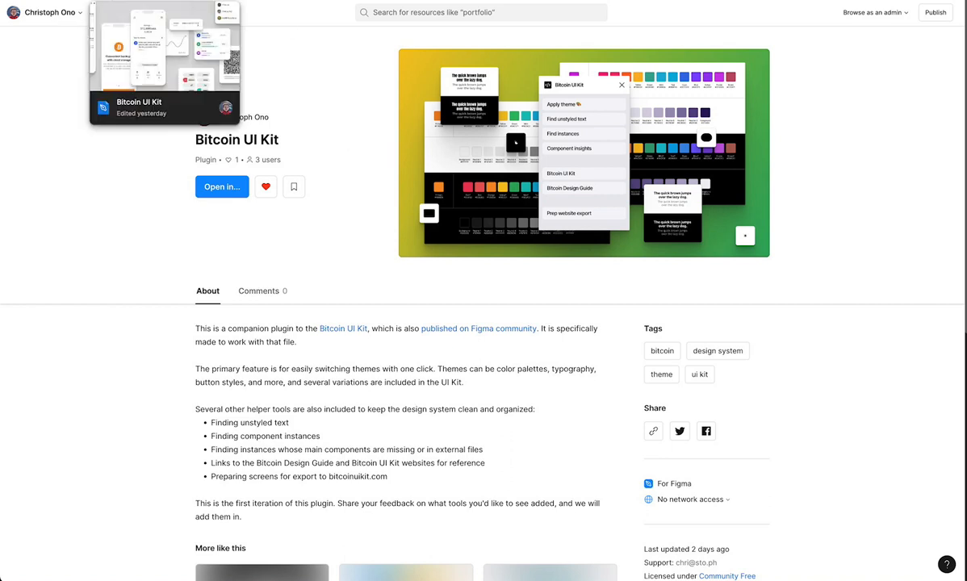
pyautogui.click(164, 1)
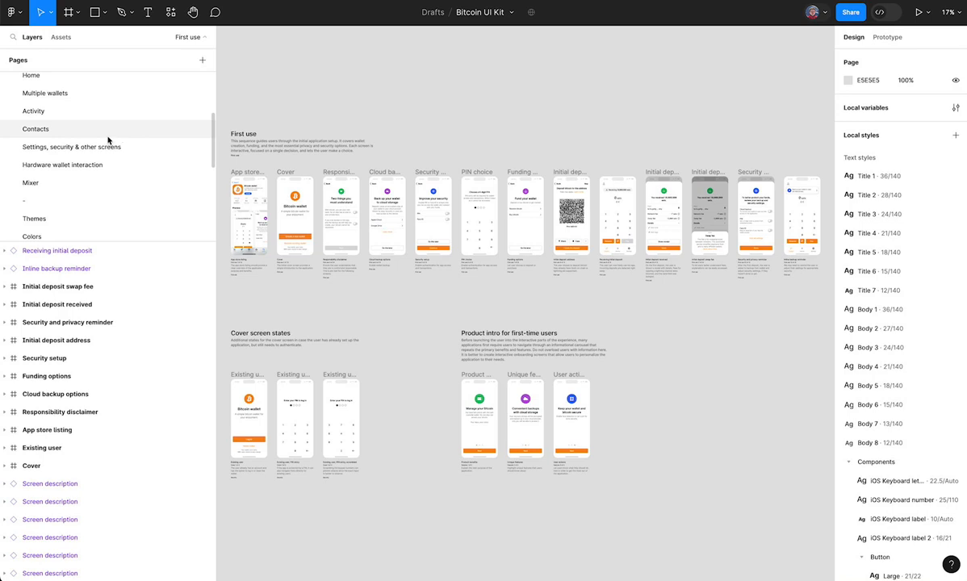
# - Browse the design system pages from Colors, Icons and Type through Screen components, Form elements, Bitcoin components and Nav components
pyautogui.scroll(3, 109, 139)
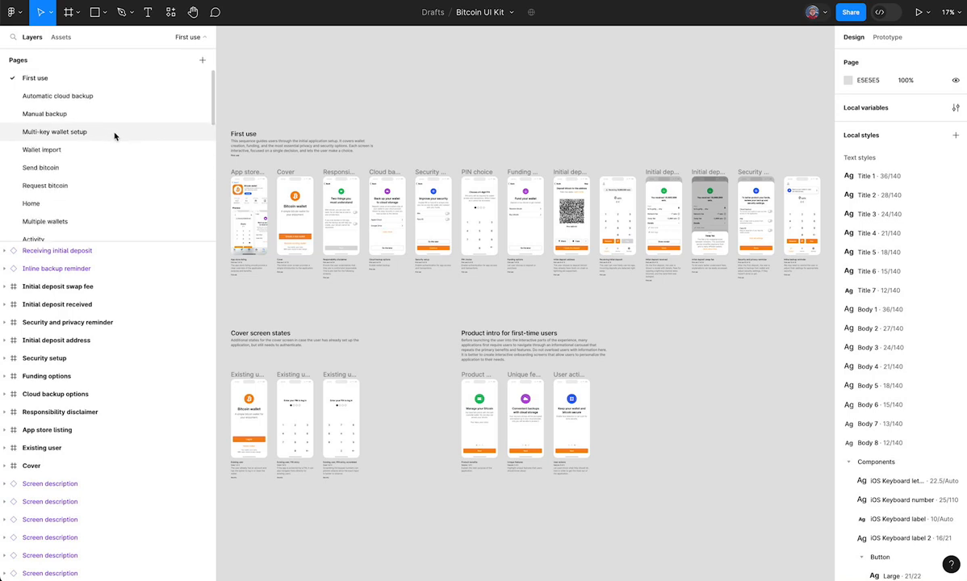
pyautogui.scroll(-10, 115, 137)
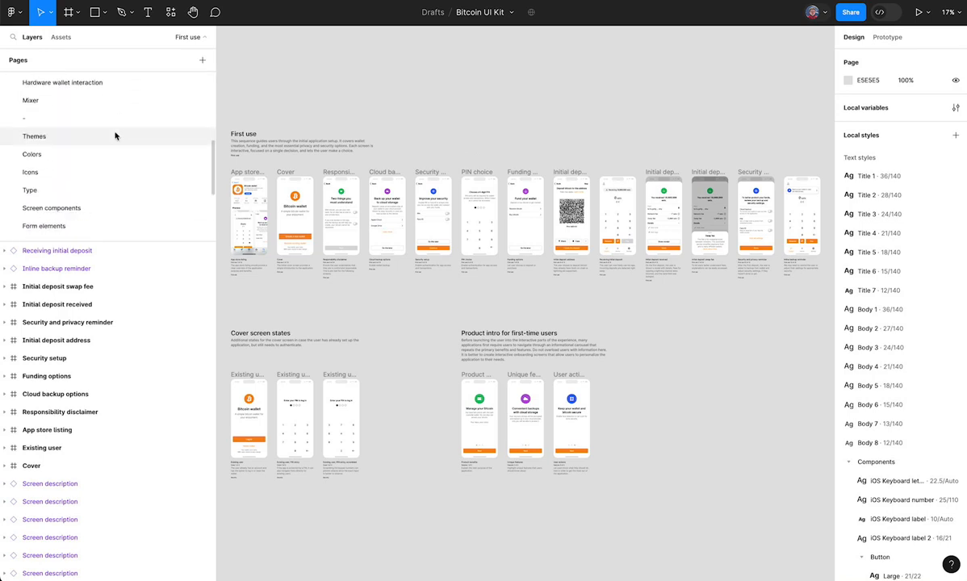
pyautogui.click(78, 154)
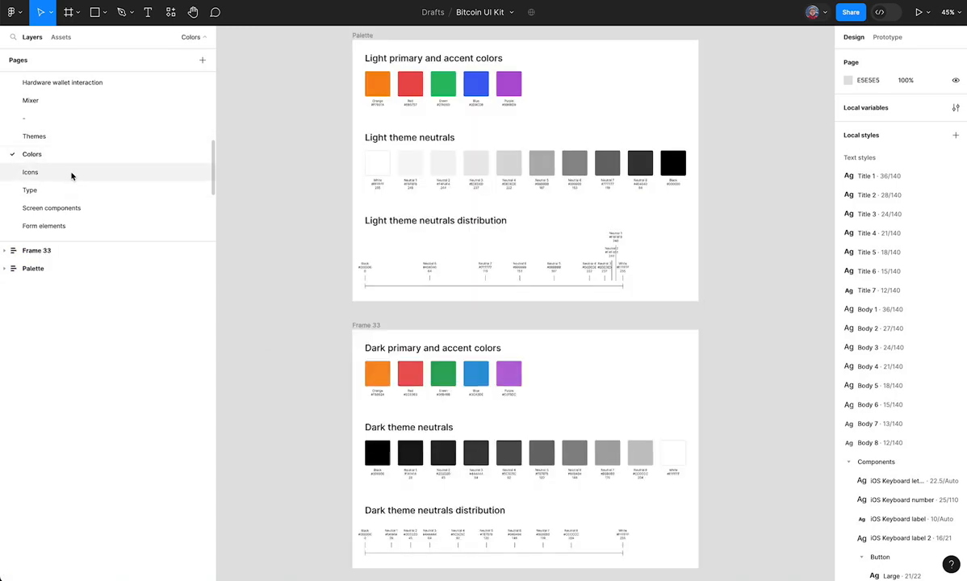
pyautogui.click(71, 173)
pyautogui.click(76, 192)
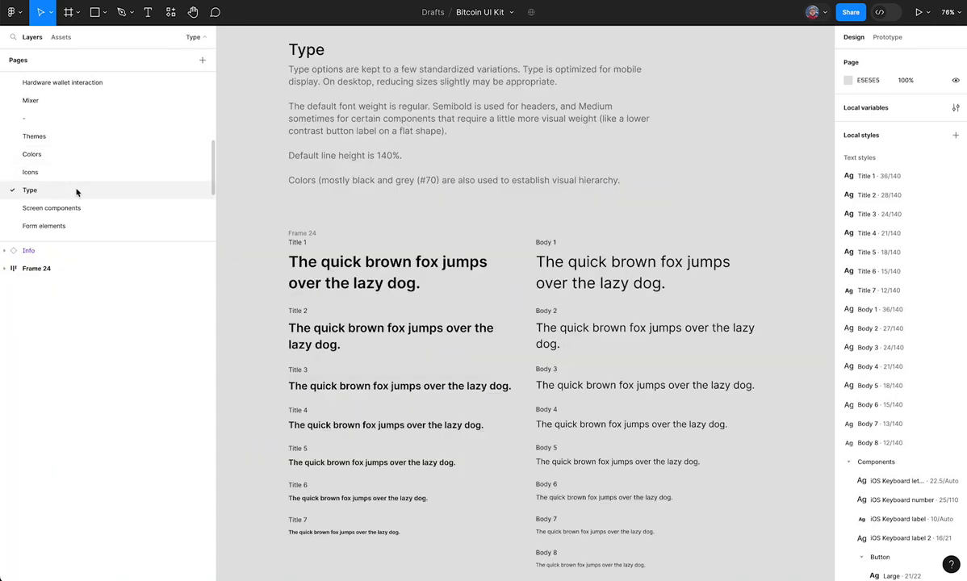
pyautogui.click(83, 210)
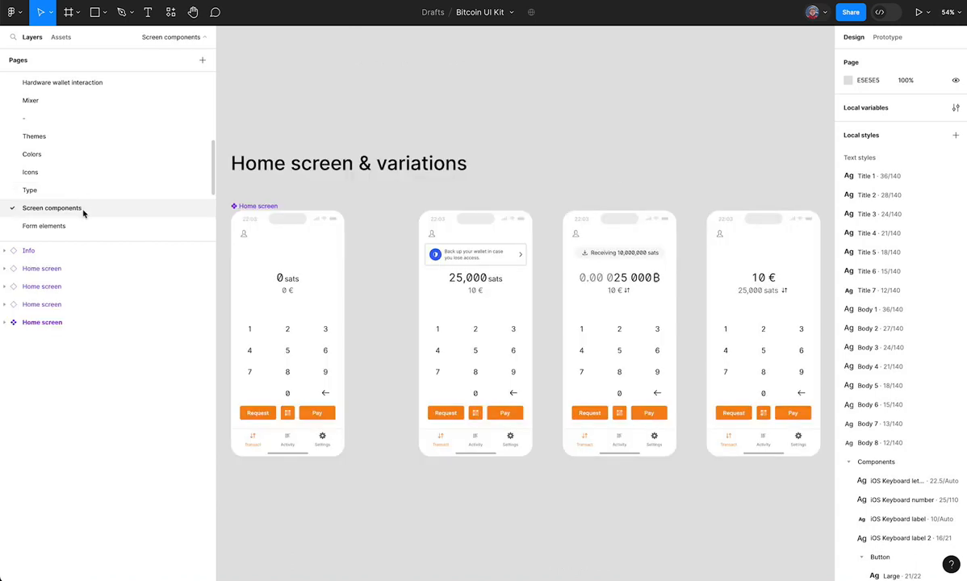
pyautogui.click(84, 226)
pyautogui.scroll(-2, 131, 171)
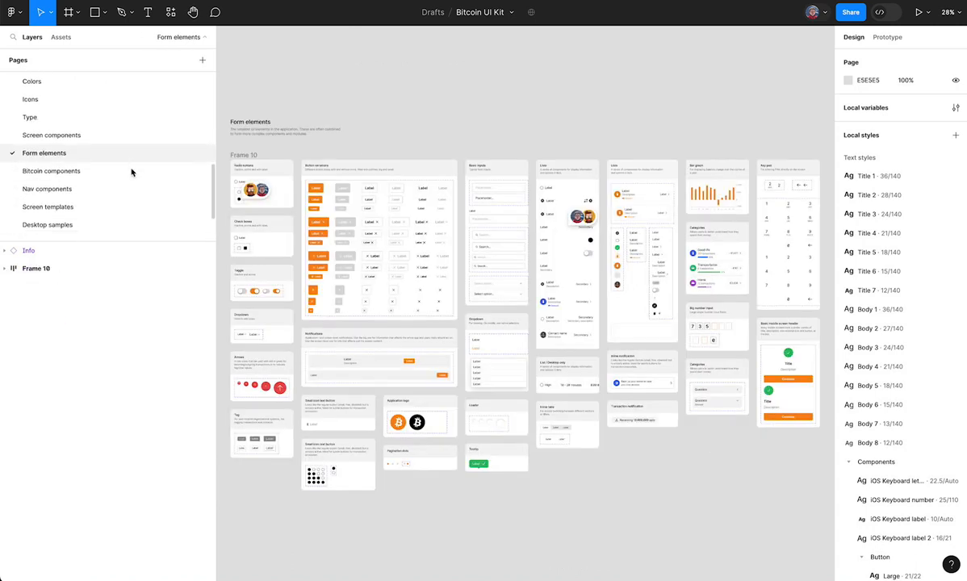
pyautogui.scroll(-1, 131, 172)
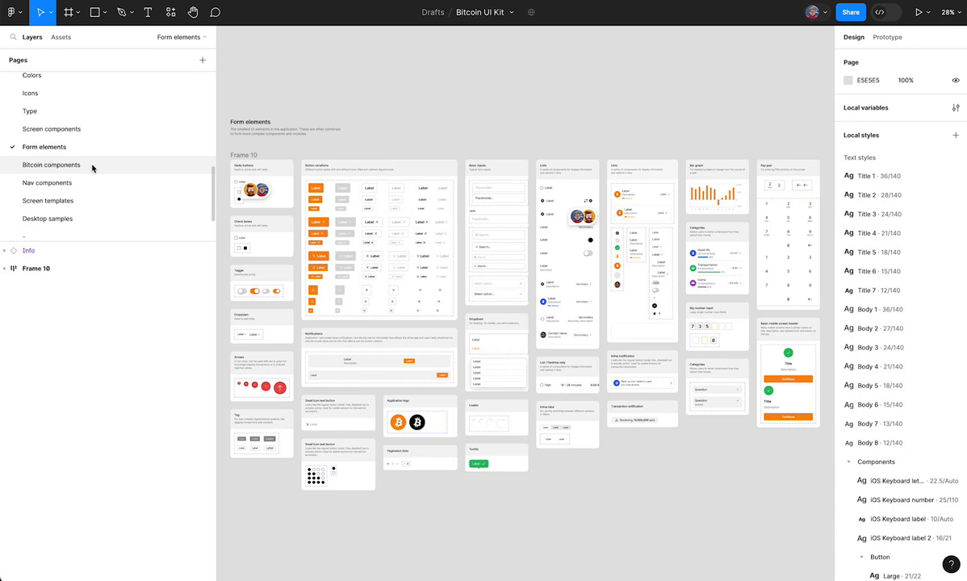
pyautogui.click(92, 166)
pyautogui.click(90, 185)
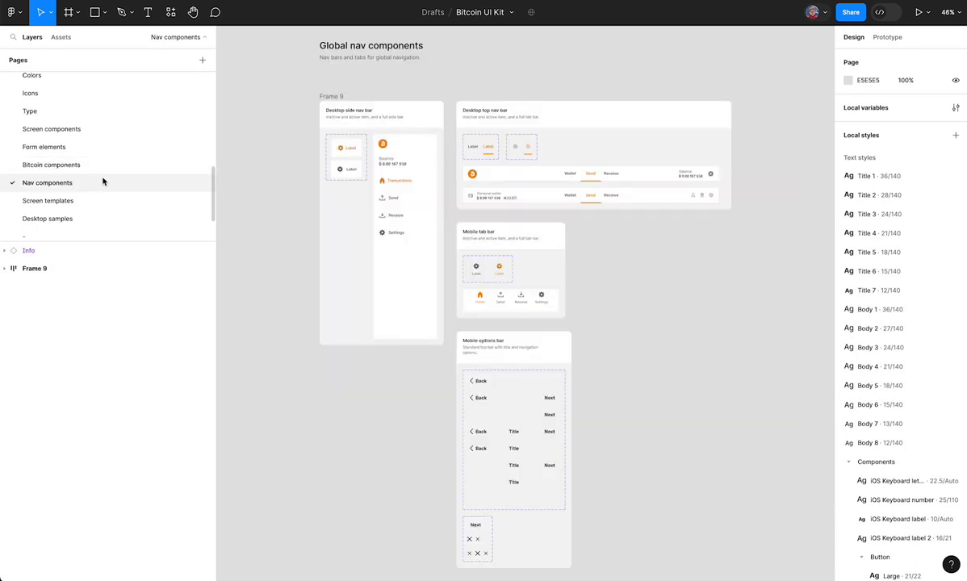
# - View the Automatic cloud backup, Manual backup and Multi-key wallet setup pages, ending on the Send bitcoin page
pyautogui.scroll(5, 103, 180)
pyautogui.click(98, 96)
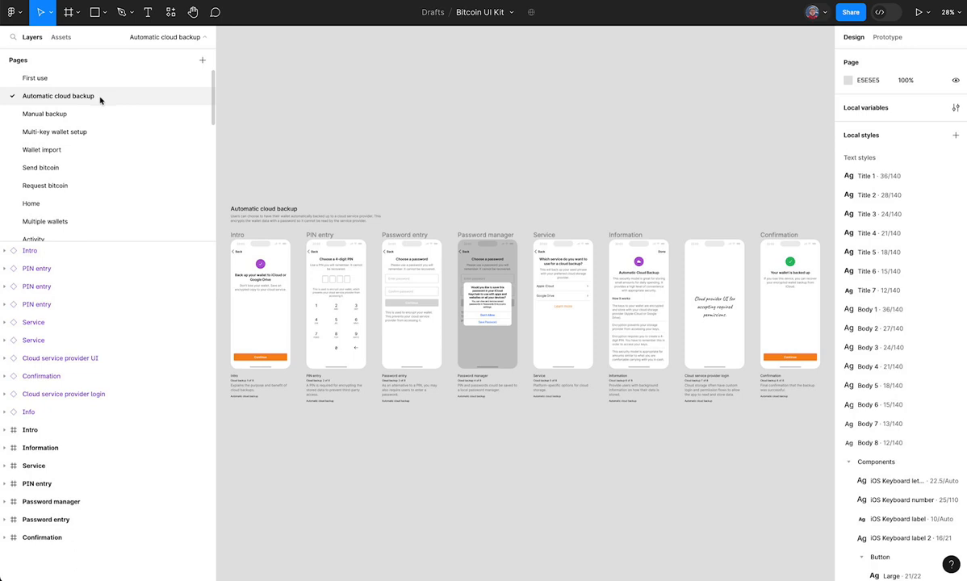
pyautogui.click(98, 116)
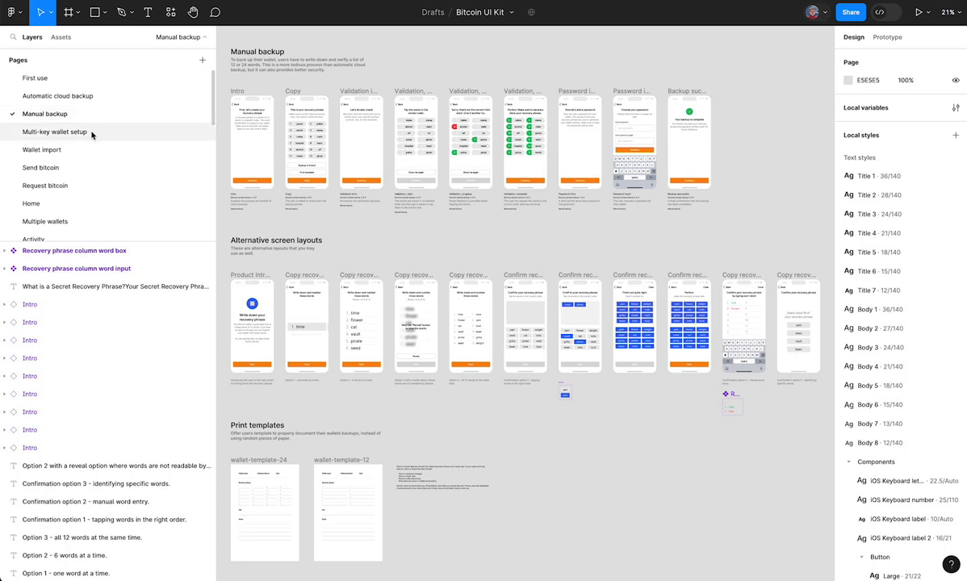
pyautogui.click(91, 133)
pyautogui.click(76, 169)
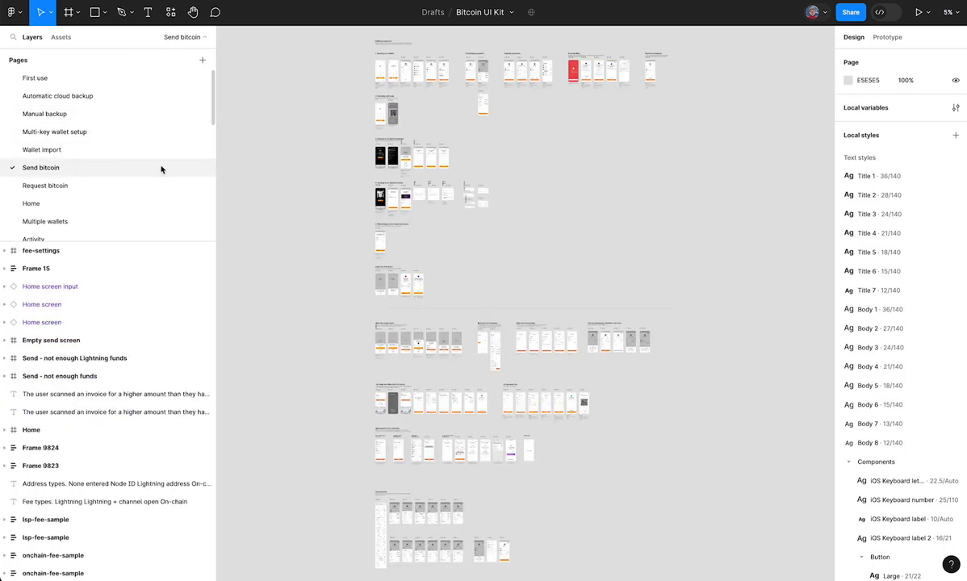
# - Hide the interface and examine the screens of the "Sending to a contact" flow up close
pyautogui.hotkey('ctrl', '\\')
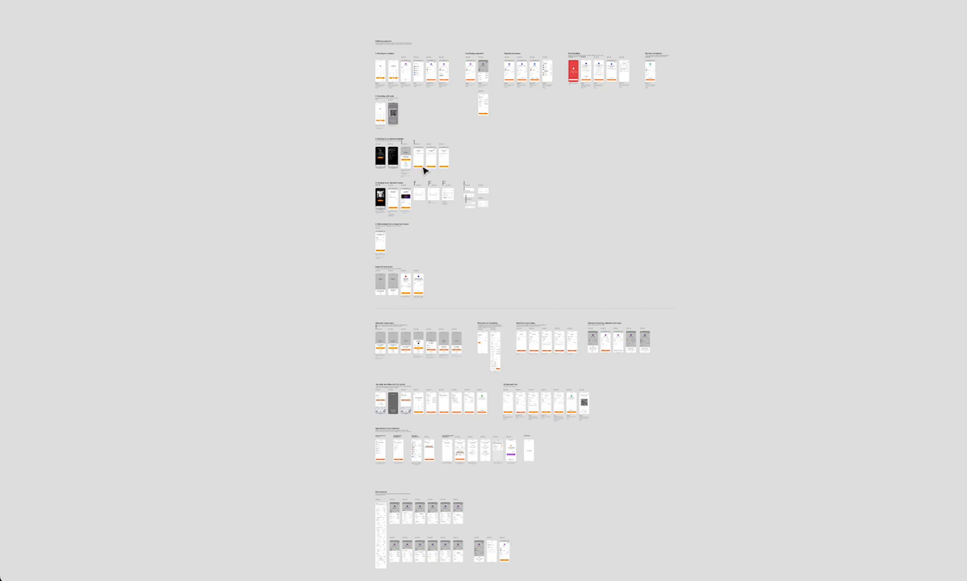
pyautogui.scroll(2, 436, 34)
pyautogui.scroll(5, 479, 117)
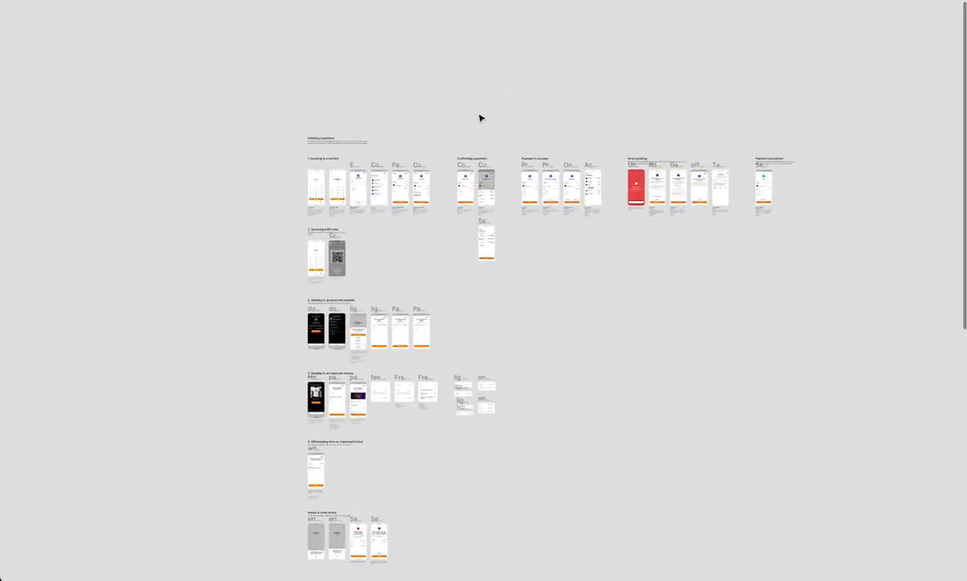
pyautogui.hscroll(-3, 468, 119)
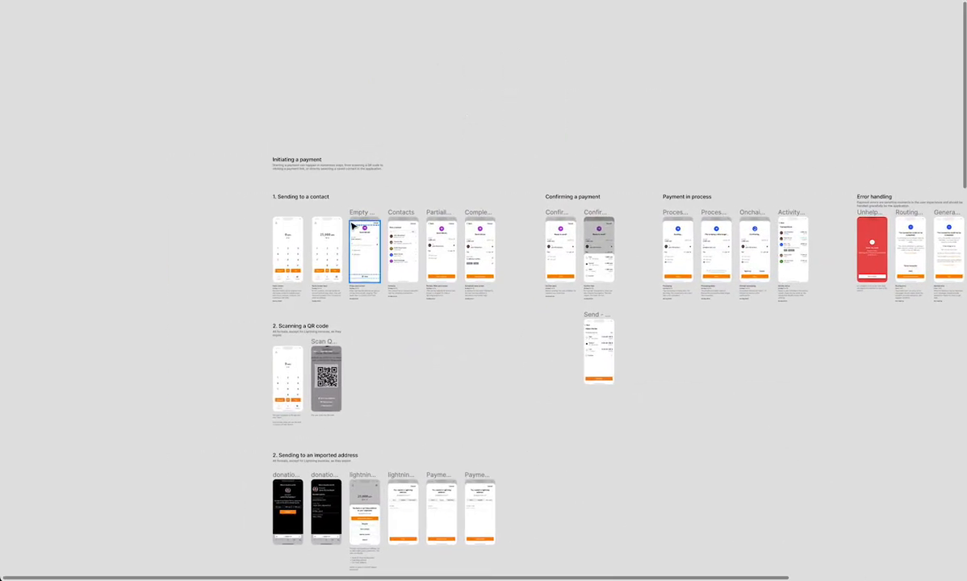
pyautogui.scroll(5, 353, 226)
pyautogui.scroll(-2, 353, 226)
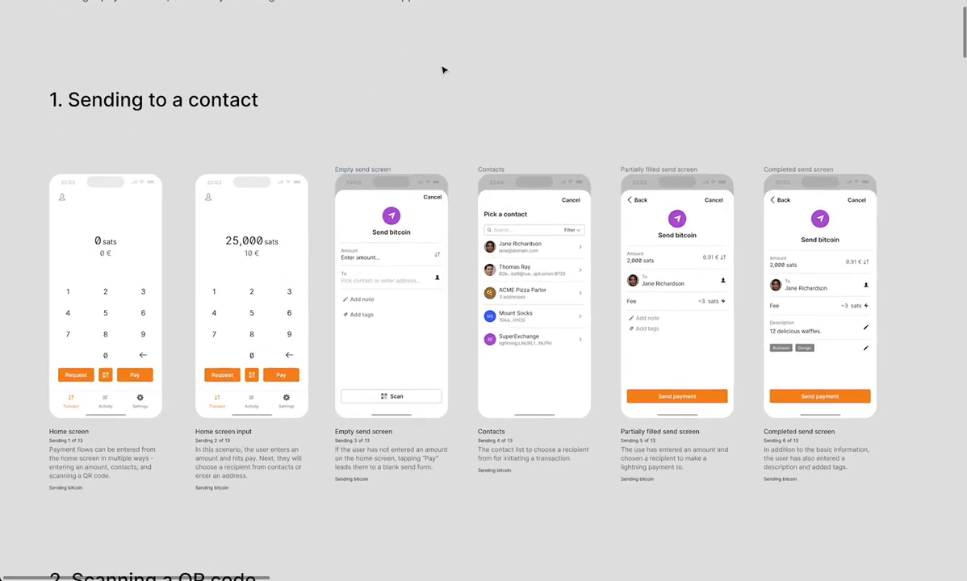
pyautogui.hscroll(-2, 443, 70)
pyautogui.hscroll(1, 443, 69)
pyautogui.scroll(-1, 443, 70)
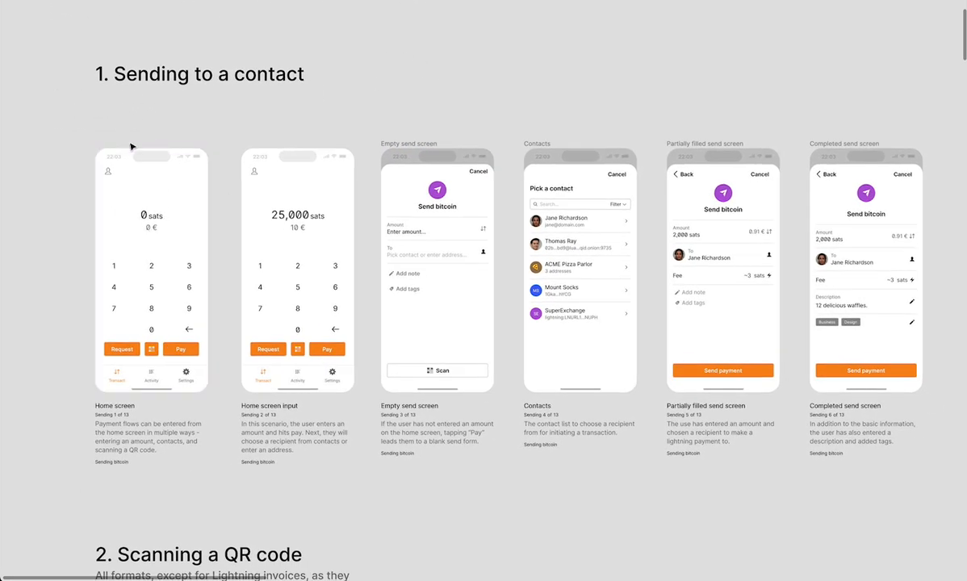
# - Inspect the description below the first Home screen, including its "Sending bitcoin" link text
pyautogui.scroll(-1, 328, 188)
pyautogui.scroll(3, 101, 468)
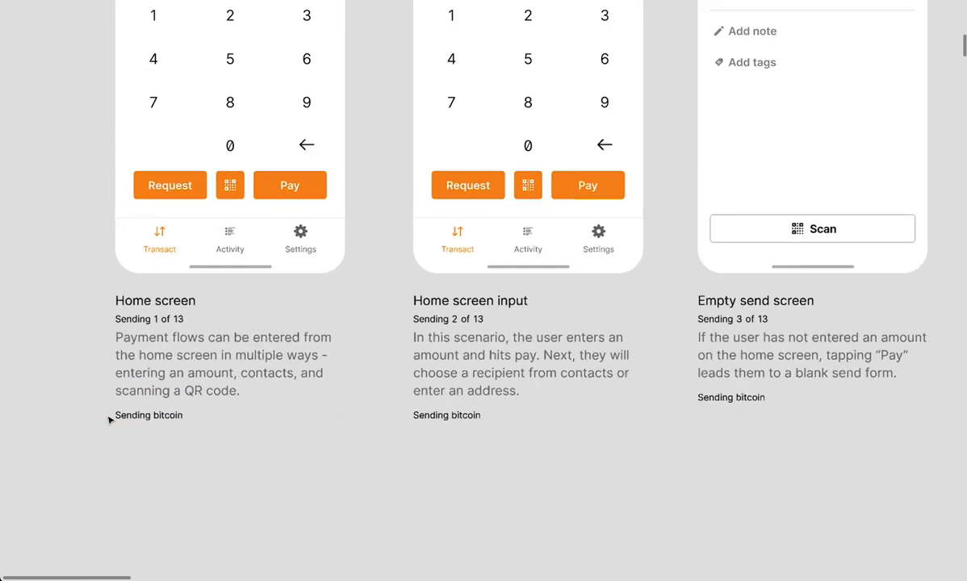
pyautogui.scroll(2, 110, 419)
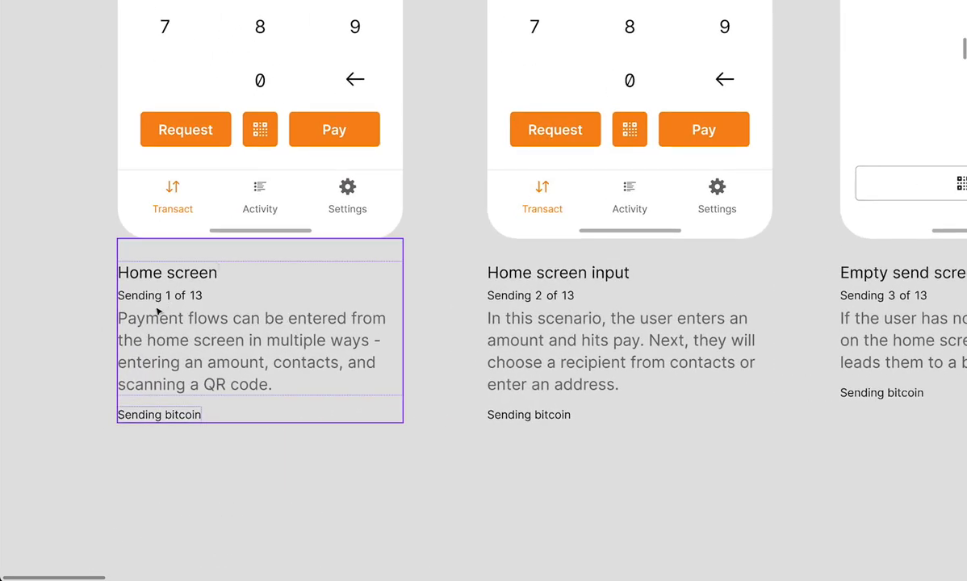
pyautogui.doubleClick(166, 416)
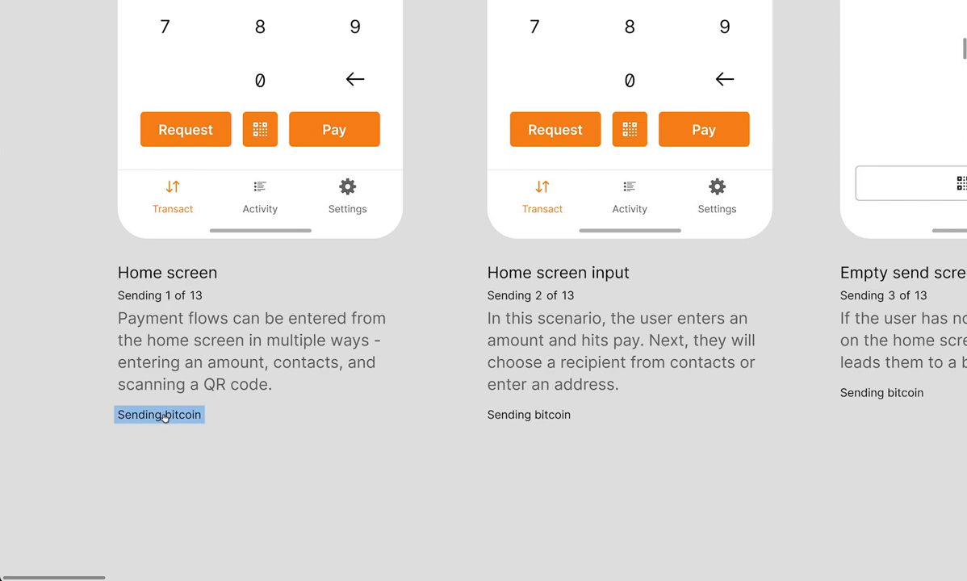
pyautogui.press('Escape')
# - Survey the payment flow sections of the Send bitcoin page and bring the interface back
pyautogui.scroll(-6, 280, 372)
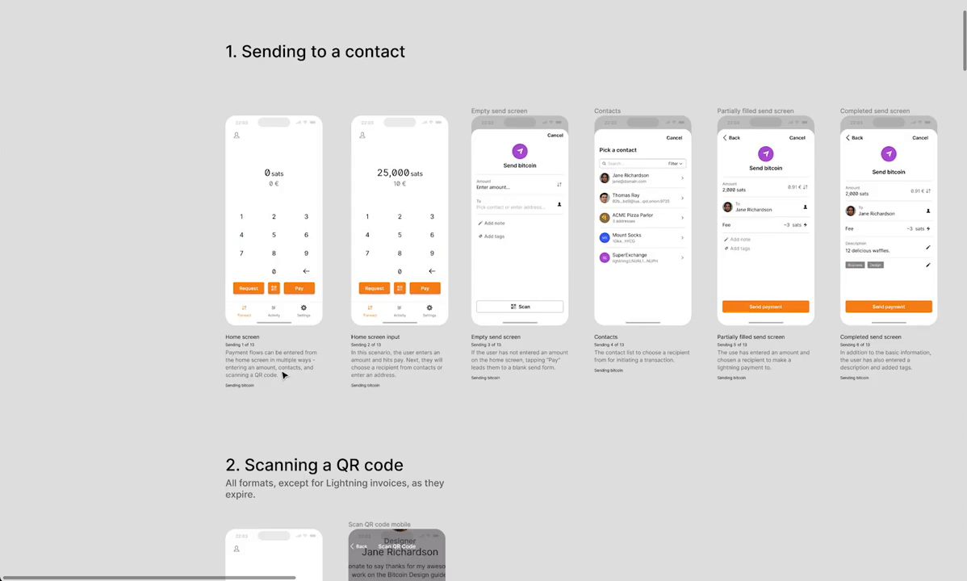
pyautogui.scroll(-10, 280, 369)
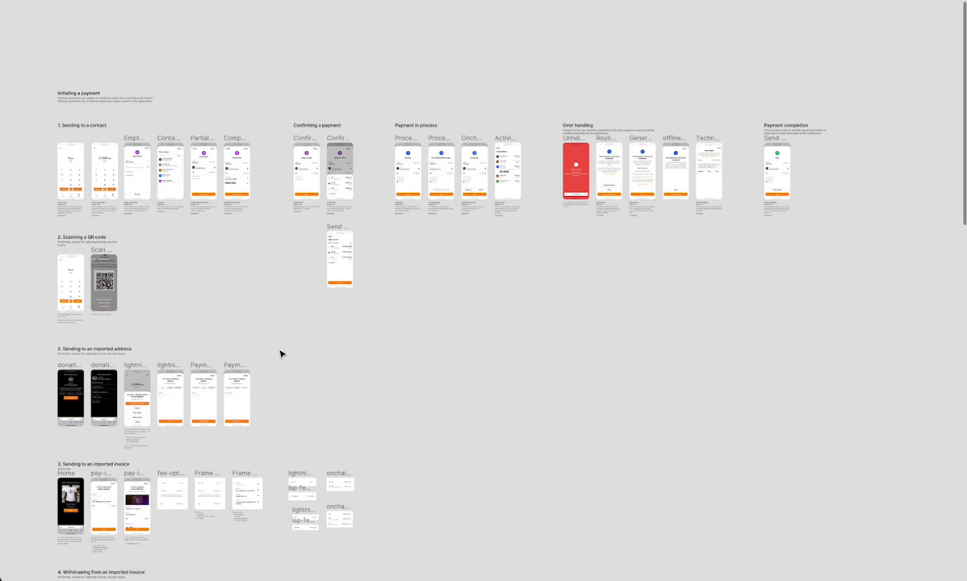
pyautogui.hotkey('ctrl', '\\')
pyautogui.scroll(3, 294, 339)
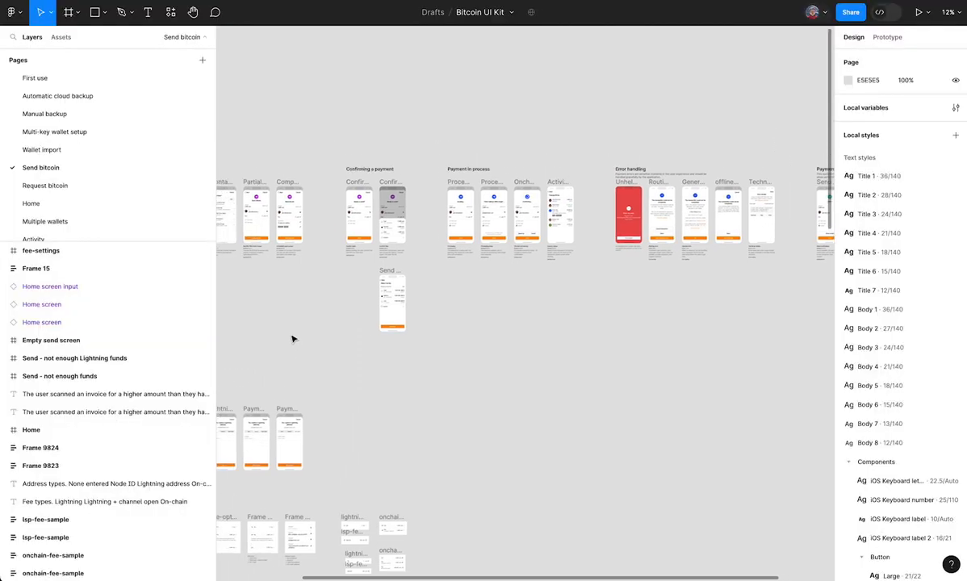
# - Search the plugins for "bitcoin ui kit", run the published version and move its window over the middle of the canvas
pyautogui.click(171, 12)
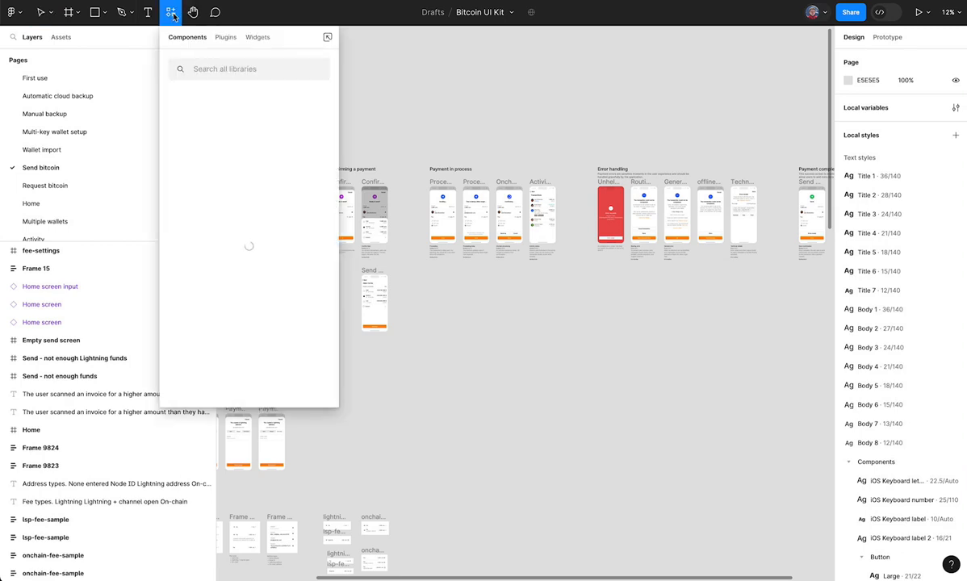
pyautogui.click(225, 38)
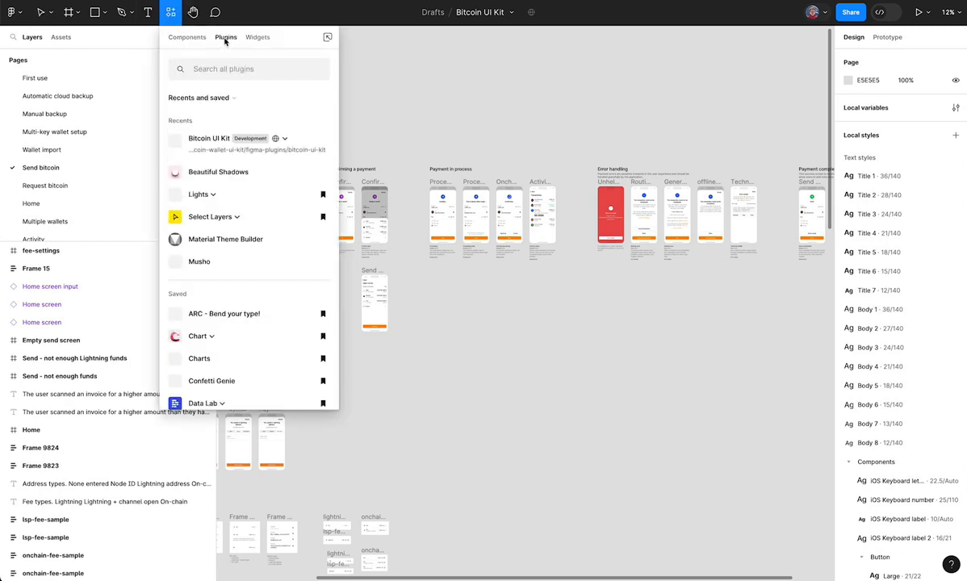
pyautogui.write('bitcoin ui kit')
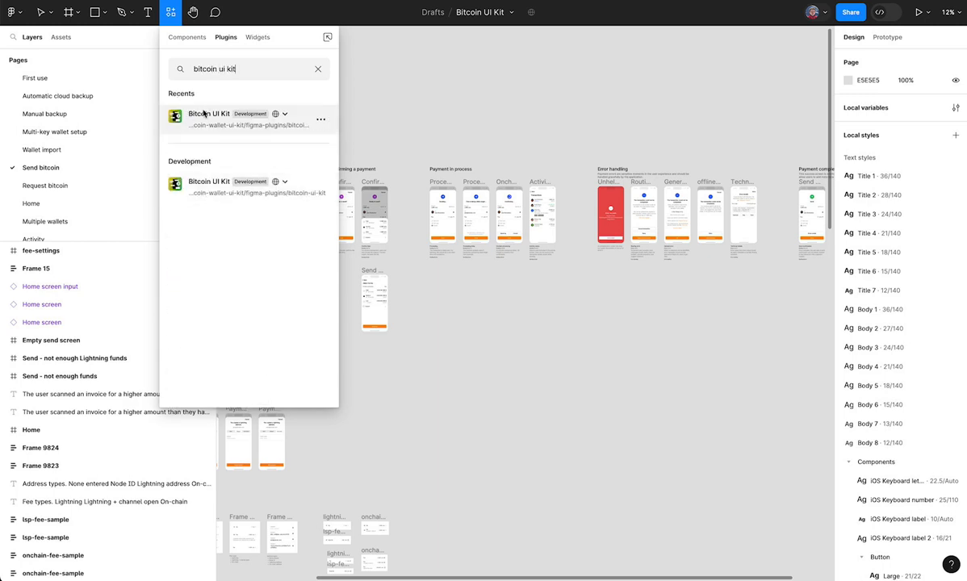
pyautogui.click(205, 118)
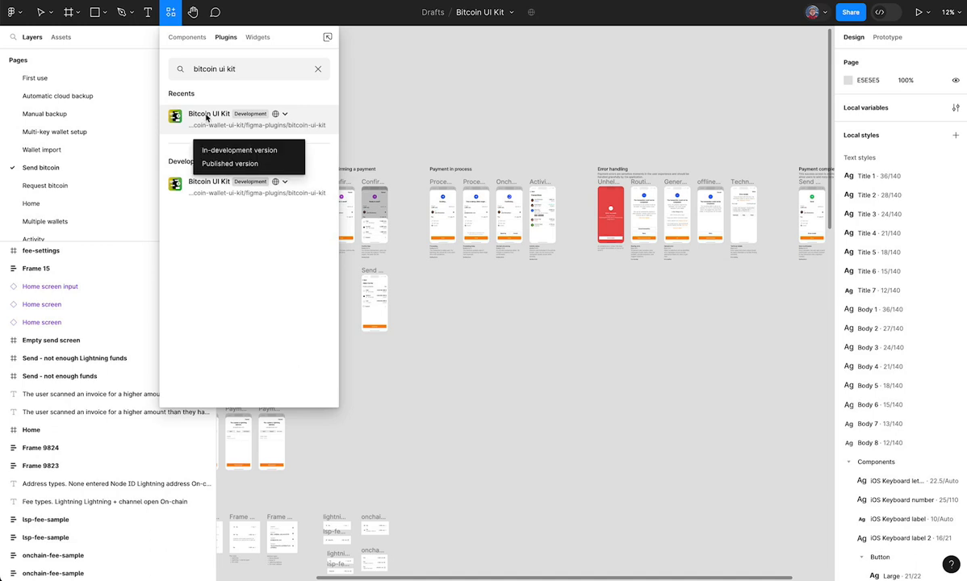
pyautogui.click(220, 165)
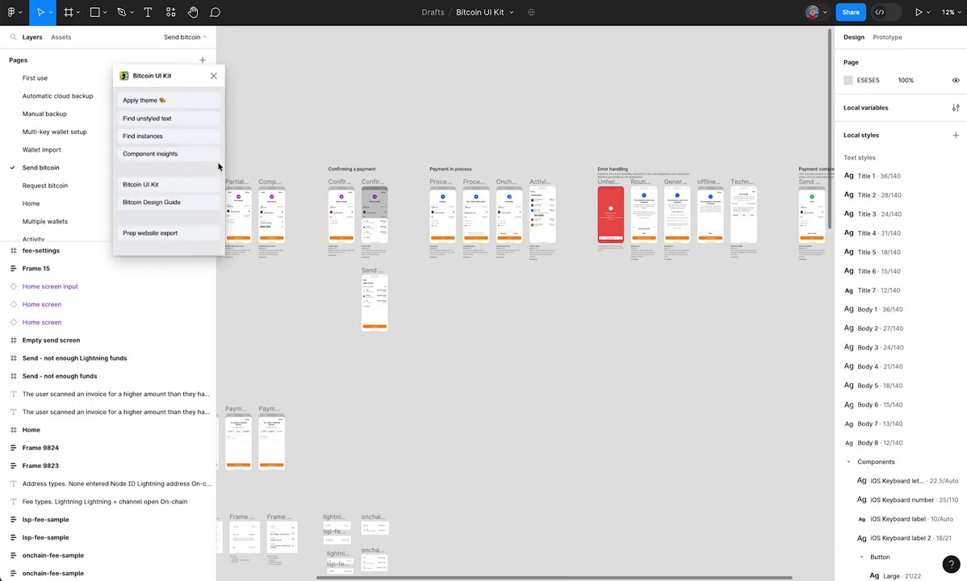
pyautogui.moveTo(190, 80); pyautogui.dragTo(502, 145)
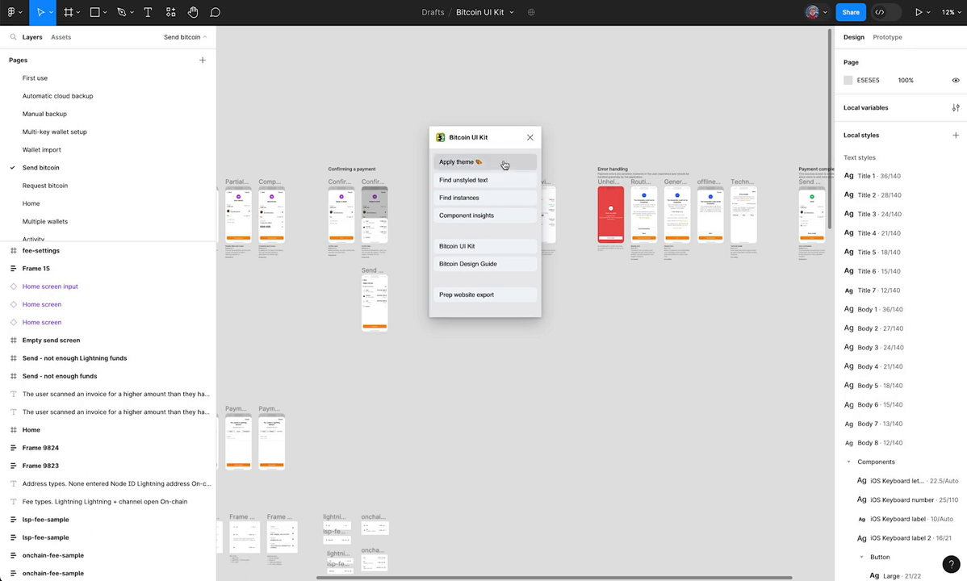
# - Run the plugin's Apply theme command to reach the Themes page, placing the plugin window below the Themes info text
pyautogui.click(504, 165)
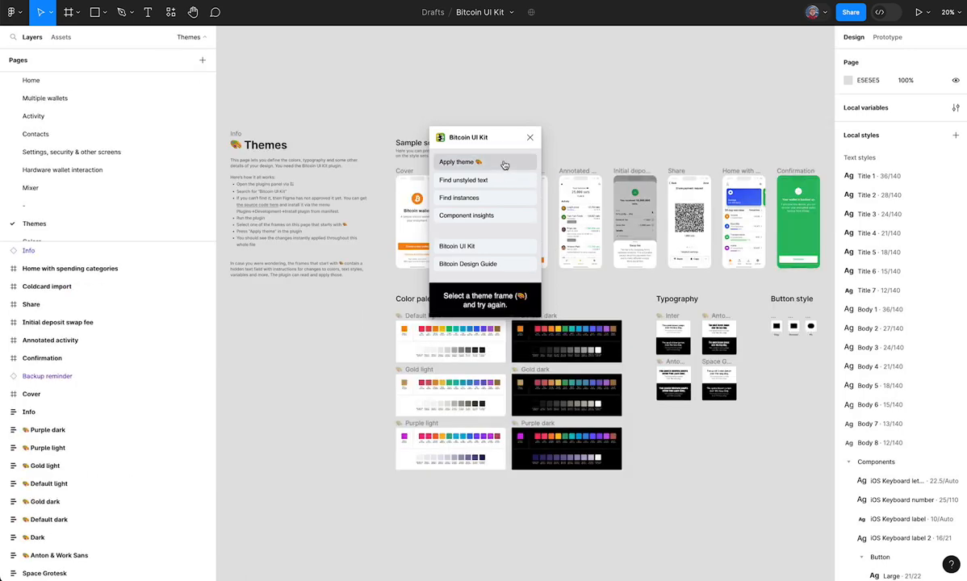
pyautogui.moveTo(503, 142); pyautogui.dragTo(279, 319)
pyautogui.scroll(-2, 126, 153)
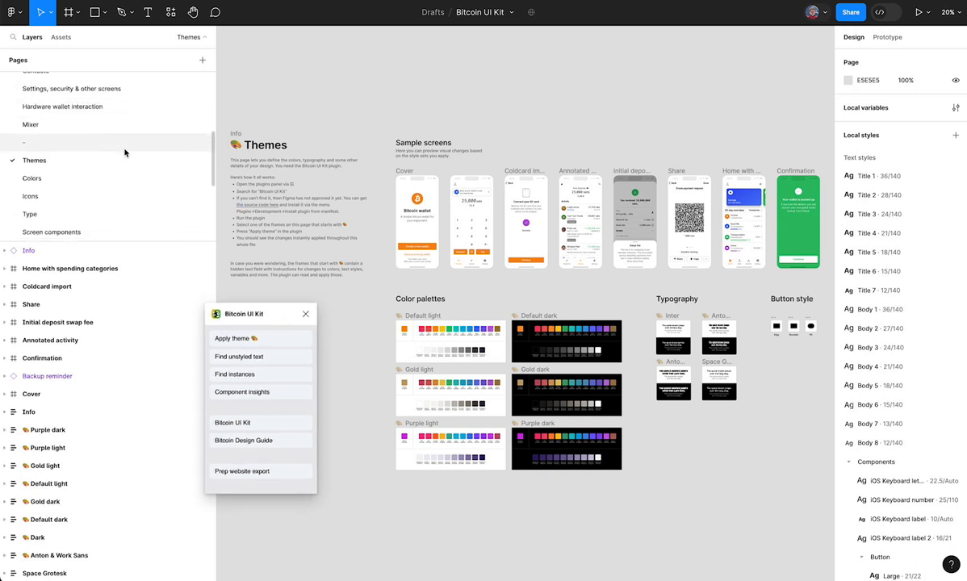
pyautogui.click(104, 99)
pyautogui.click(274, 342)
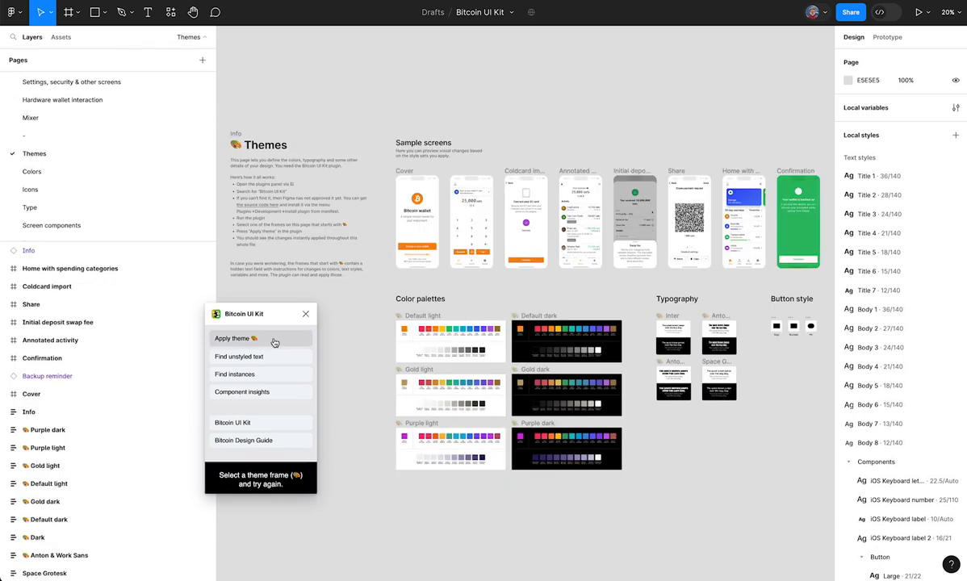
# - Hide the interface and place the plugin window beside the color palettes, just below the Themes info text
pyautogui.click(407, 240)
pyautogui.click(398, 103)
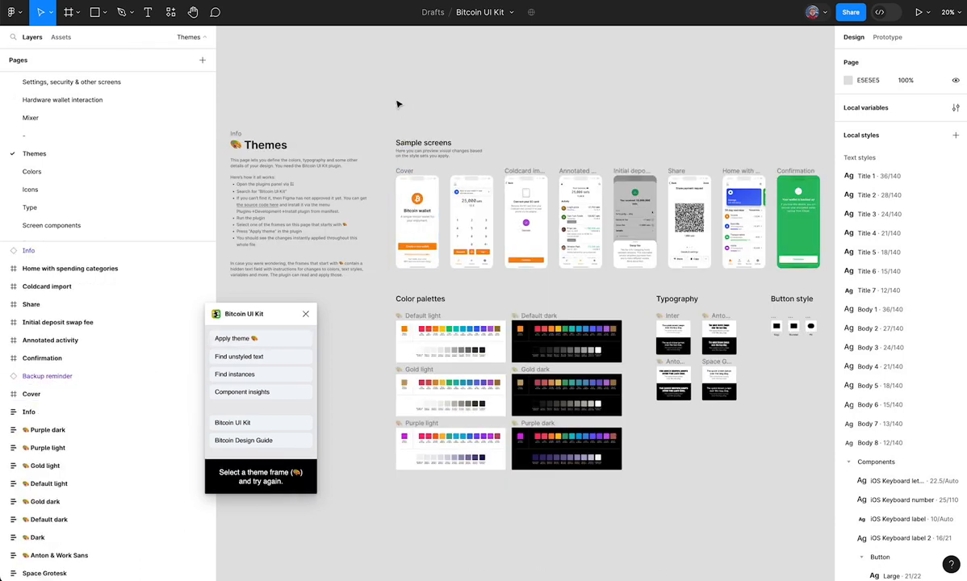
pyautogui.press('super+backslash')
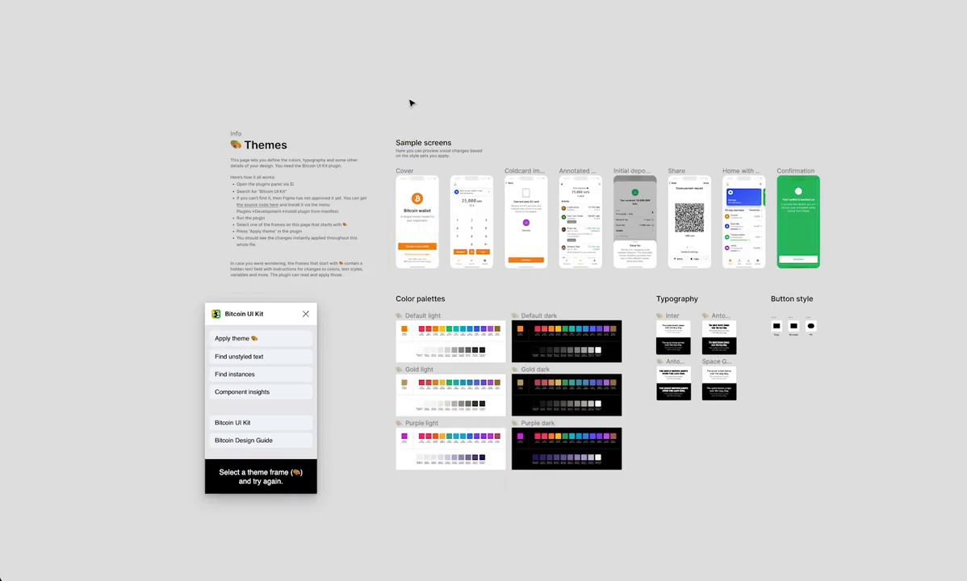
pyautogui.hscroll(1, 413, 102)
pyautogui.scroll(-1, 413, 103)
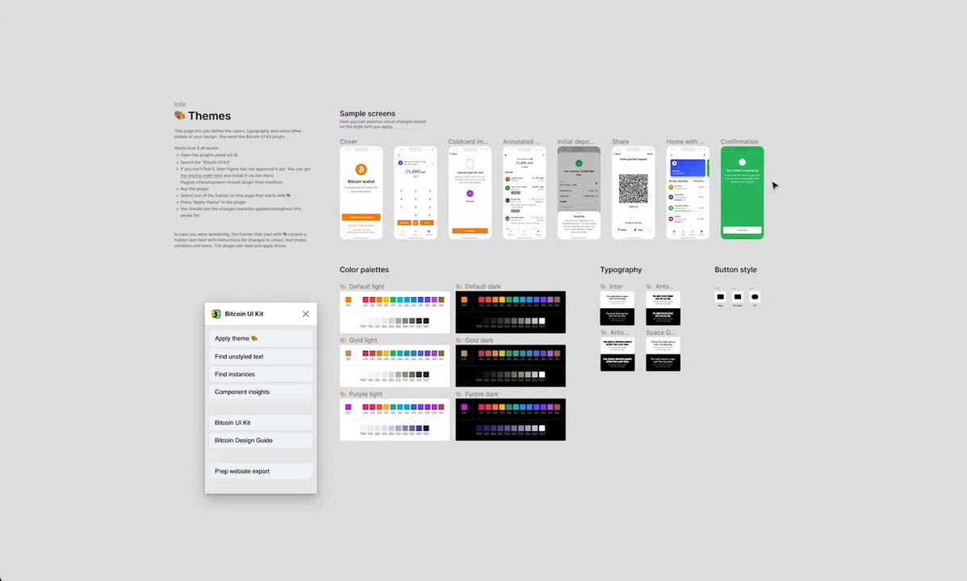
pyautogui.scroll(-2, 660, 190)
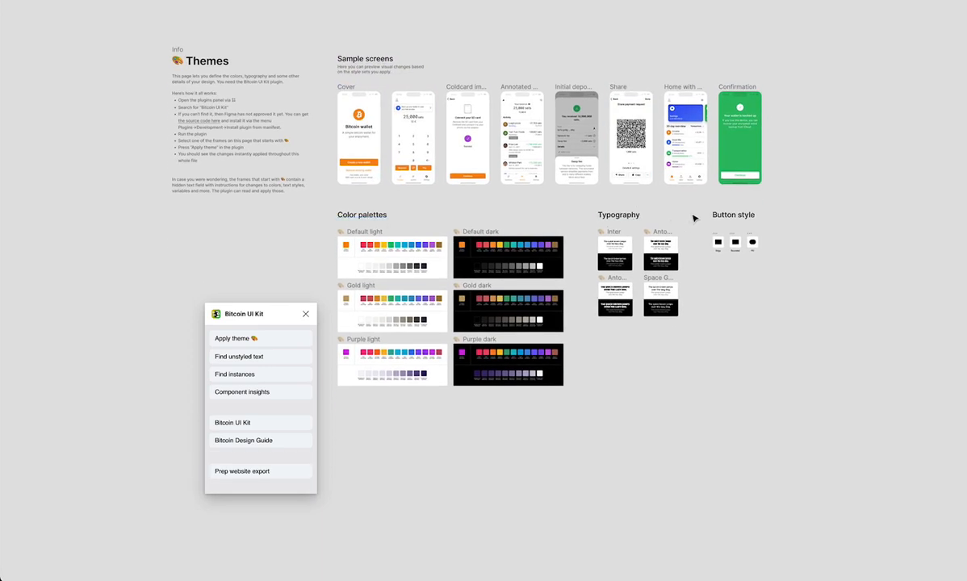
pyautogui.moveTo(277, 320); pyautogui.dragTo(214, 218)
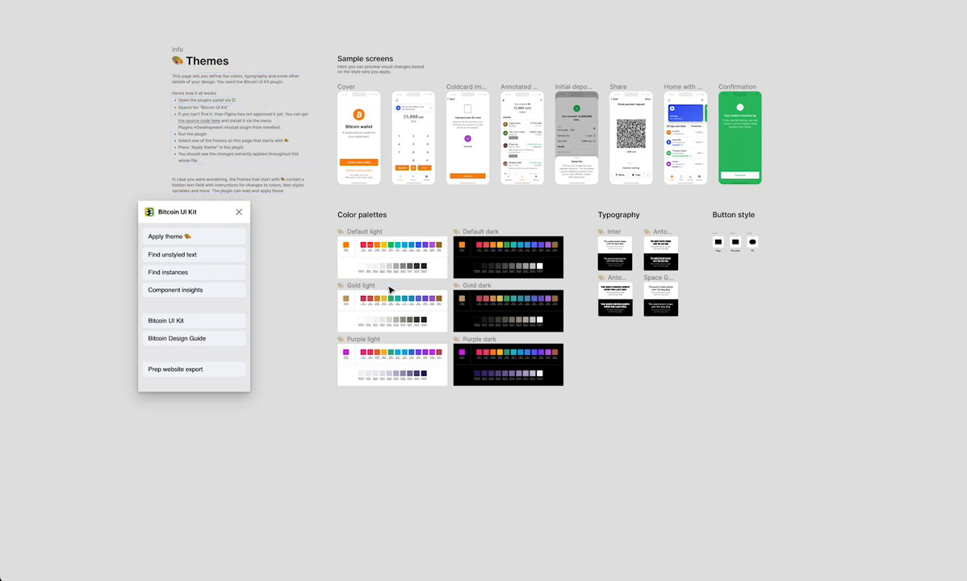
# - Examine the Default light swatches up close, along with the other color palettes on the Themes page
pyautogui.scroll(3, 420, 297)
pyautogui.scroll(2, 420, 297)
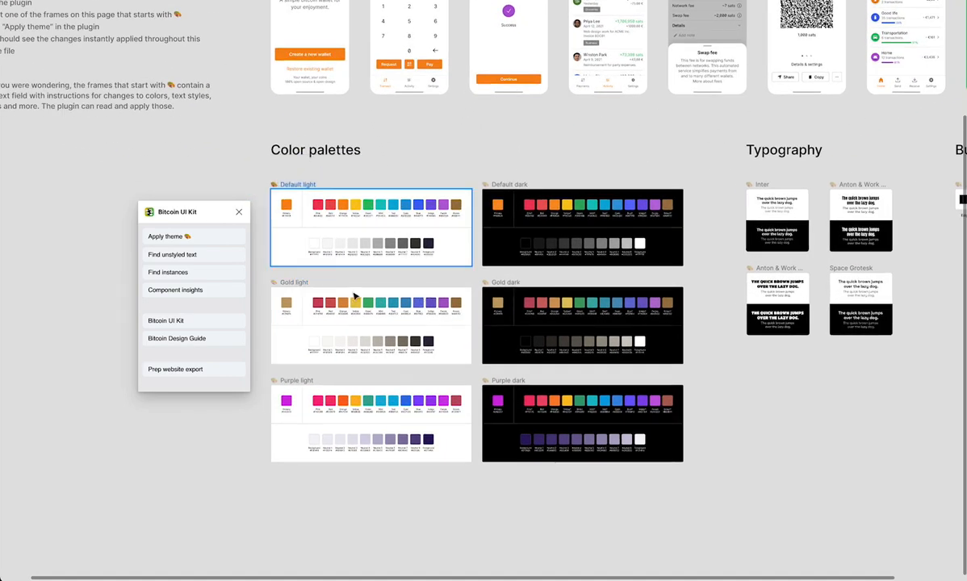
pyautogui.scroll(6, 255, 189)
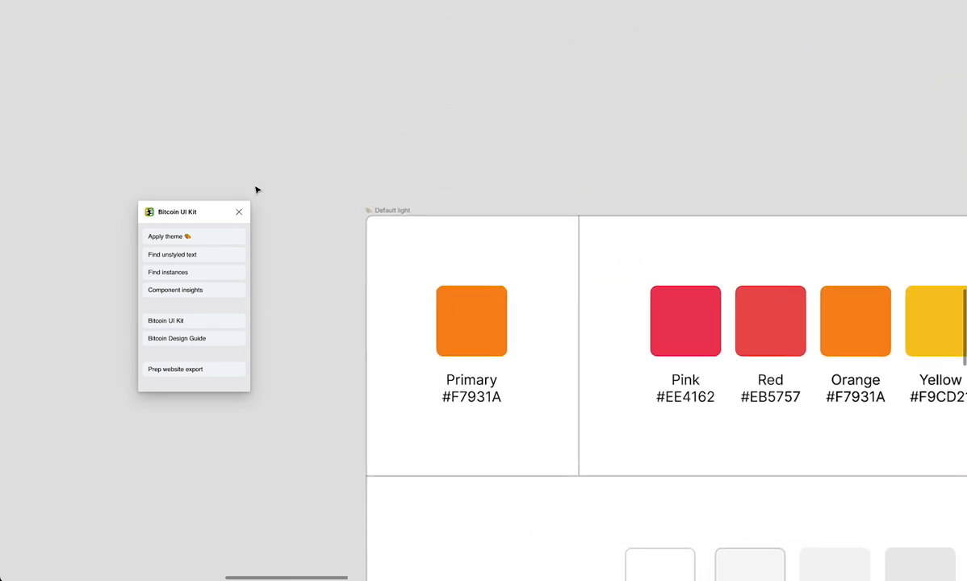
pyautogui.scroll(-6, 403, 218)
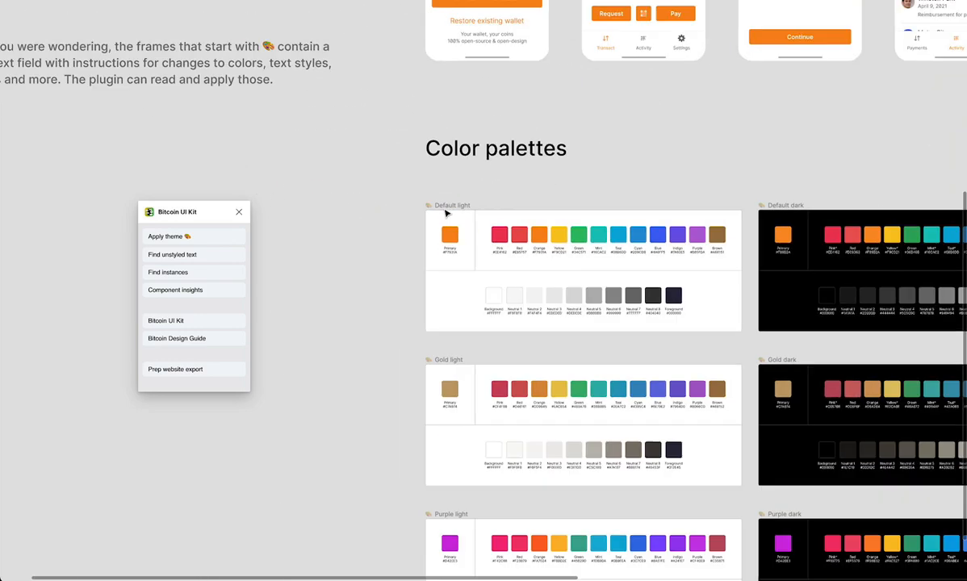
pyautogui.hscroll(2, 444, 214)
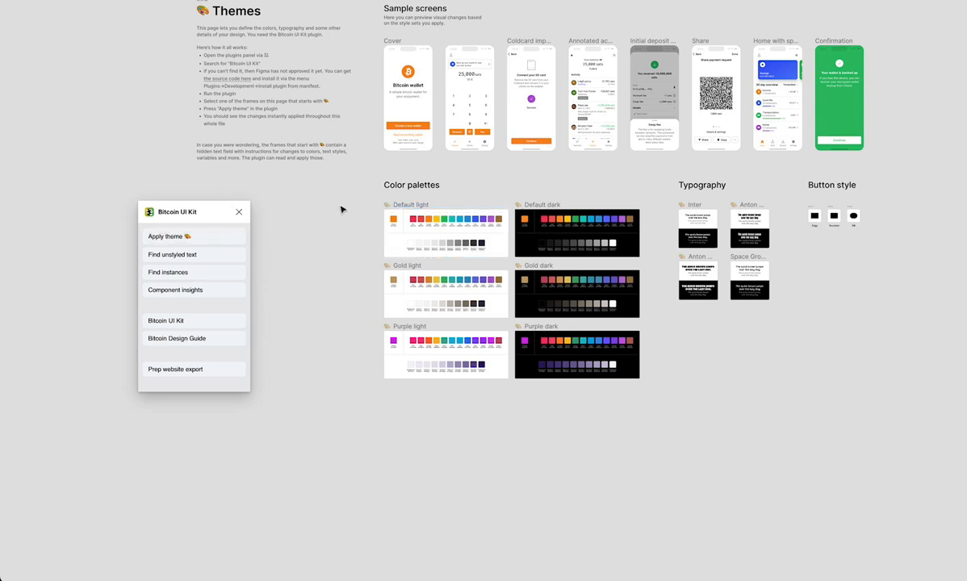
pyautogui.scroll(2, 341, 210)
pyautogui.hscroll(1, 342, 209)
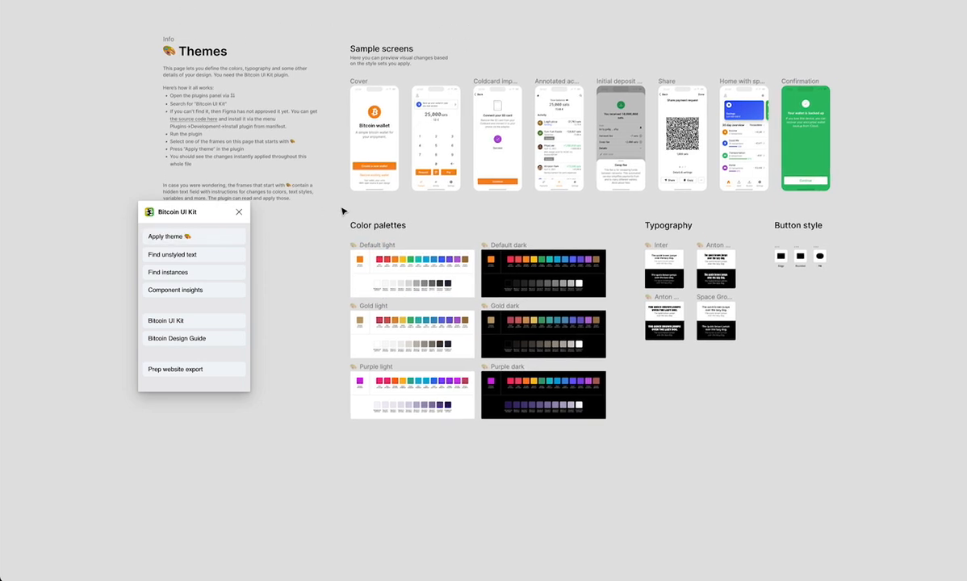
pyautogui.keyDown('ctrl'); pyautogui.scroll(3, 436, 225); pyautogui.keyUp('ctrl')
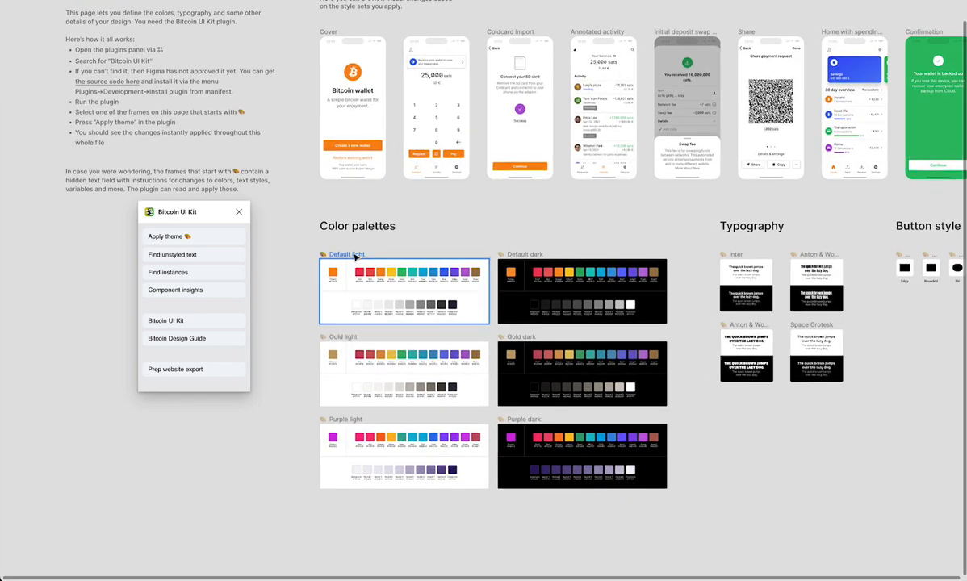
# - Apply the Default dark theme frame to the file with the plugin and clear the selection
pyautogui.click(356, 256)
pyautogui.keyDown('ctrl'); pyautogui.scroll(-3, 443, 234); pyautogui.keyUp('ctrl')
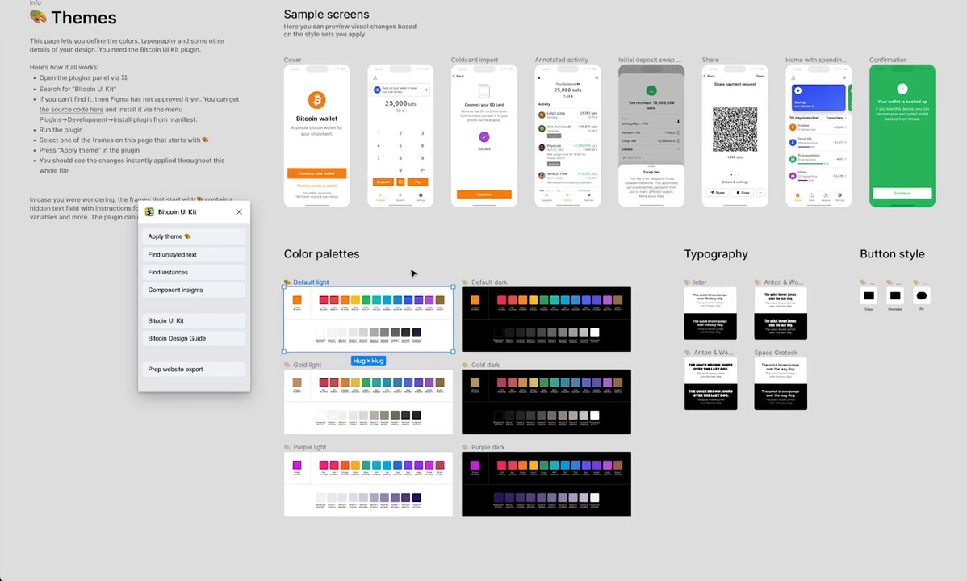
pyautogui.click(500, 285)
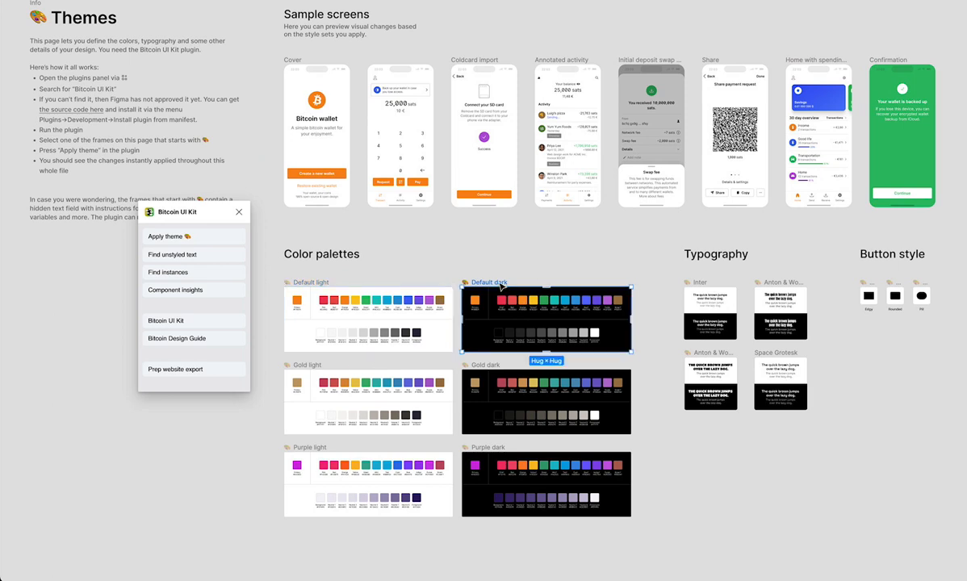
pyautogui.click(225, 242)
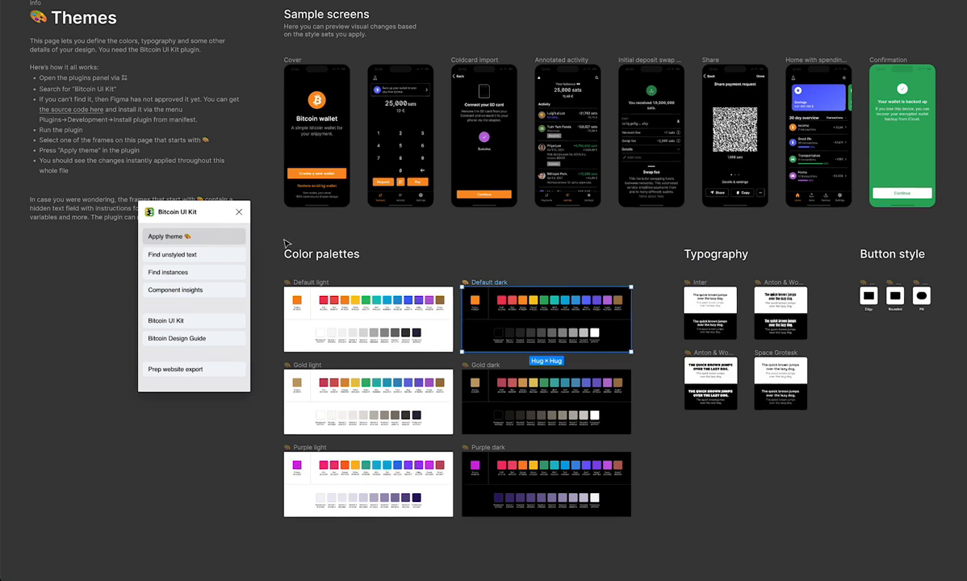
pyautogui.click(439, 234)
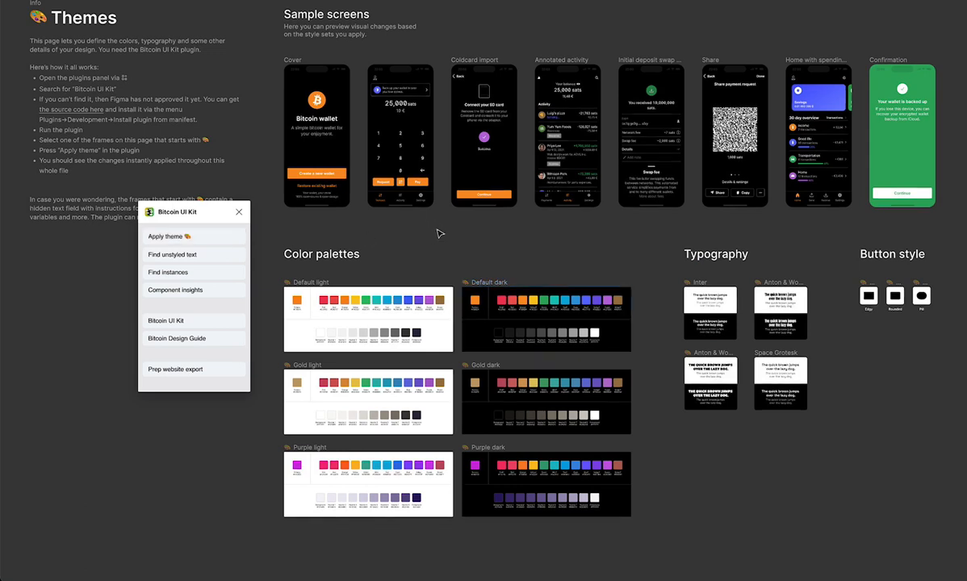
# - Bring the interface back and review the local color styles from Primary down through the Neutral shades
pyautogui.hotkey('ctrl', '\\')
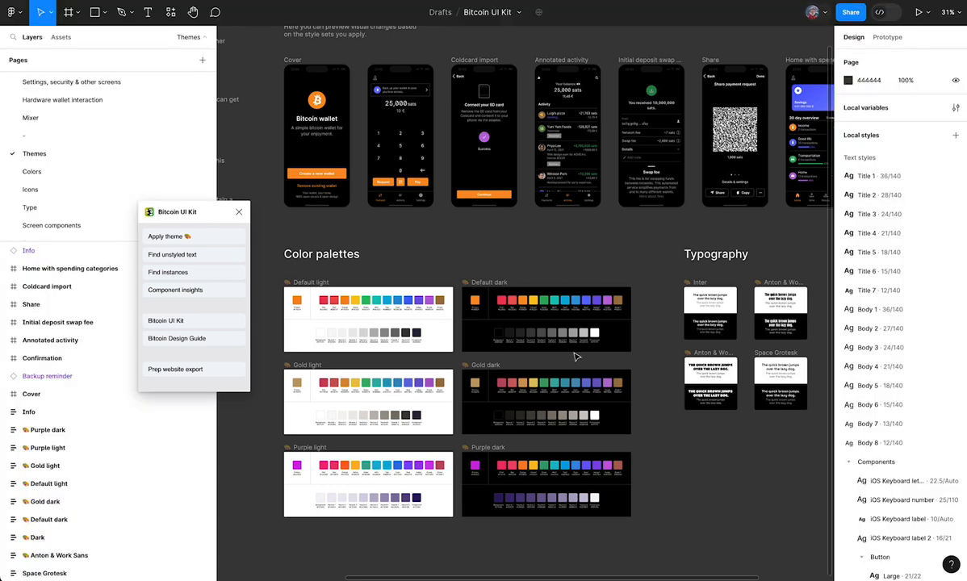
pyautogui.scroll(-10, 917, 465)
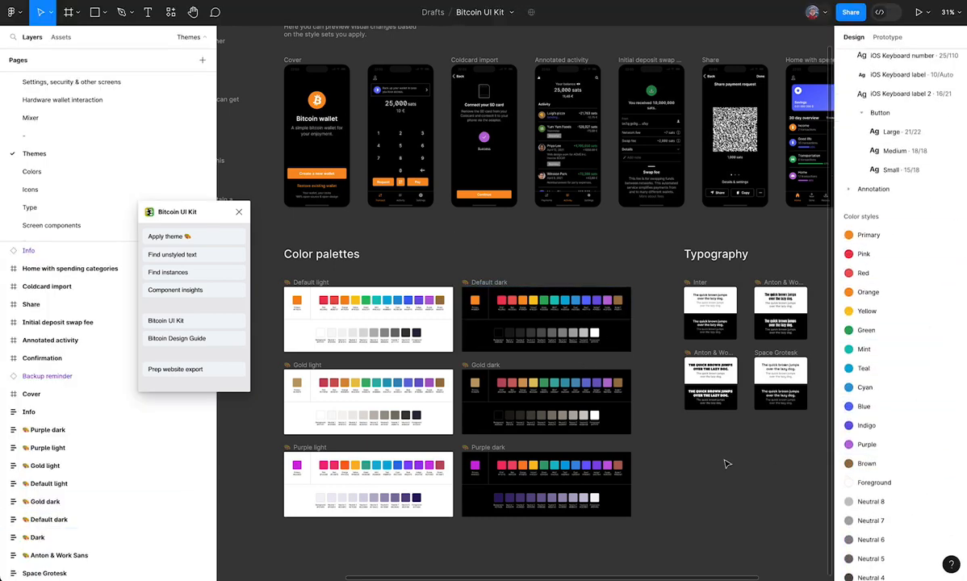
pyautogui.hotkey('ctrl', '\\')
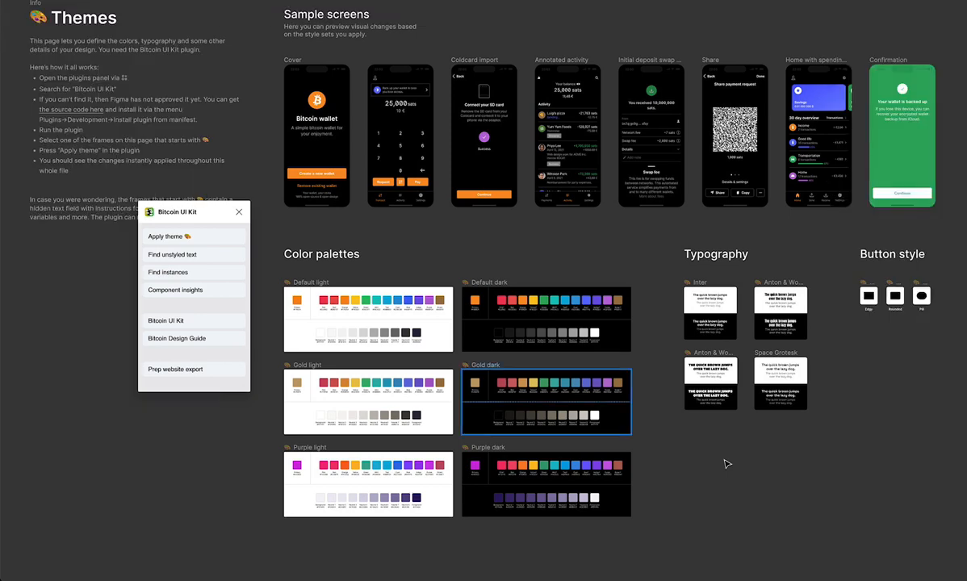
pyautogui.hotkey('ctrl', '\\')
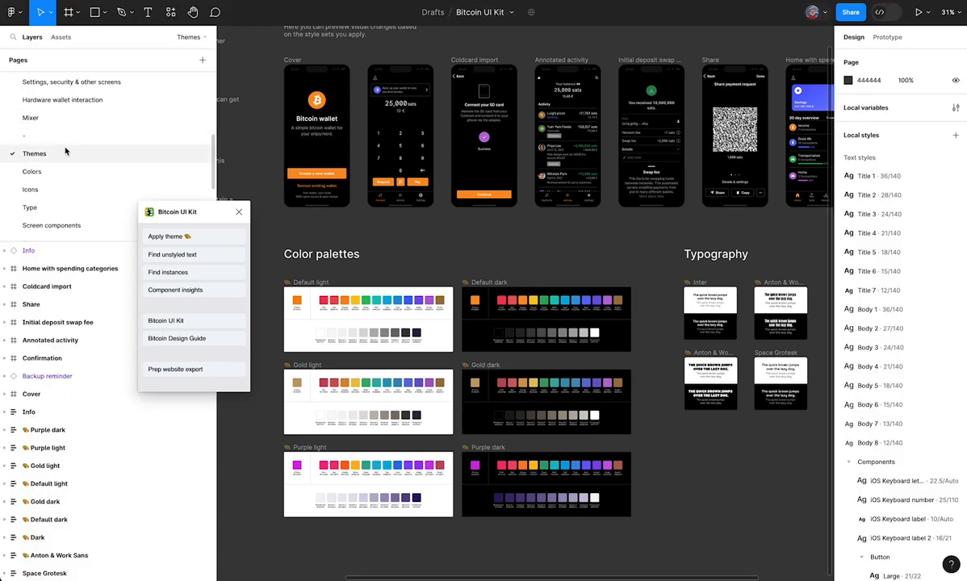
# - Check the Manual backup and Automatic cloud backup pages, returning to Themes through the plugin's Apply theme command
pyautogui.scroll(5, 85, 134)
pyautogui.click(76, 99)
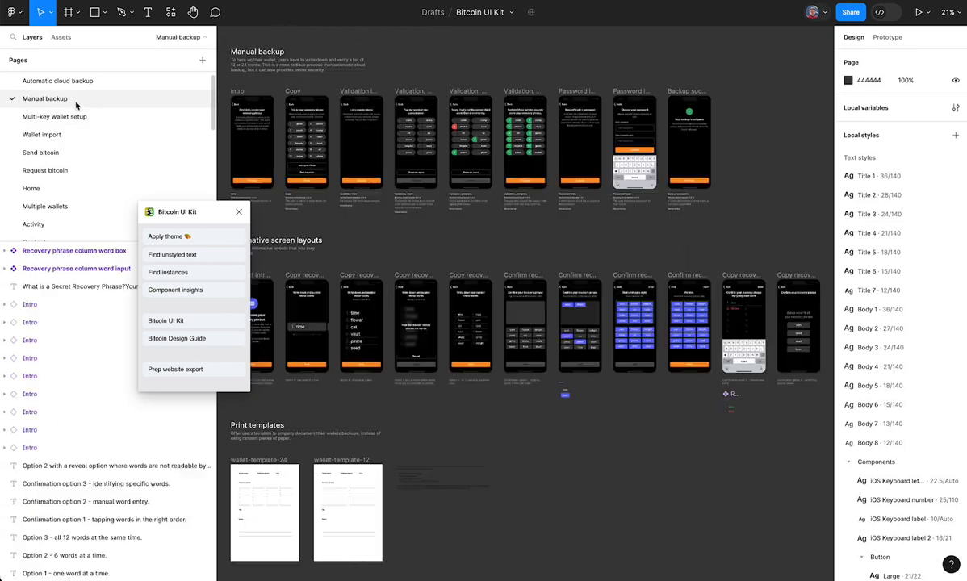
pyautogui.click(81, 82)
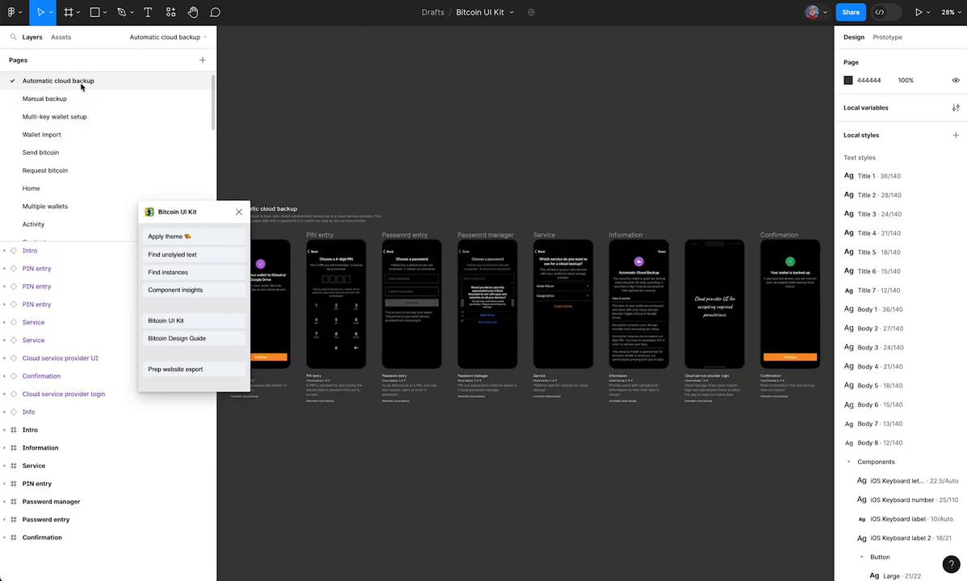
pyautogui.scroll(-3, 76, 129)
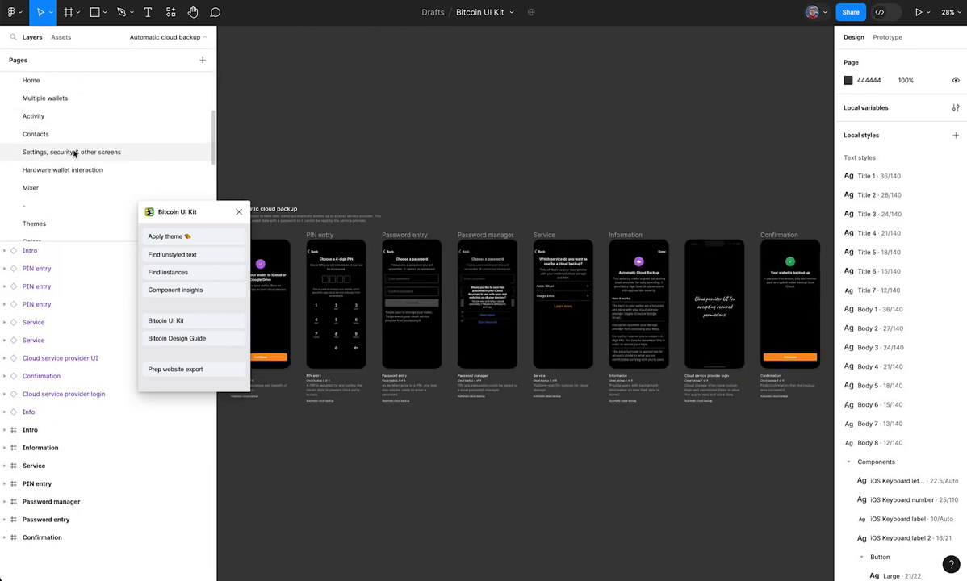
pyautogui.click(209, 238)
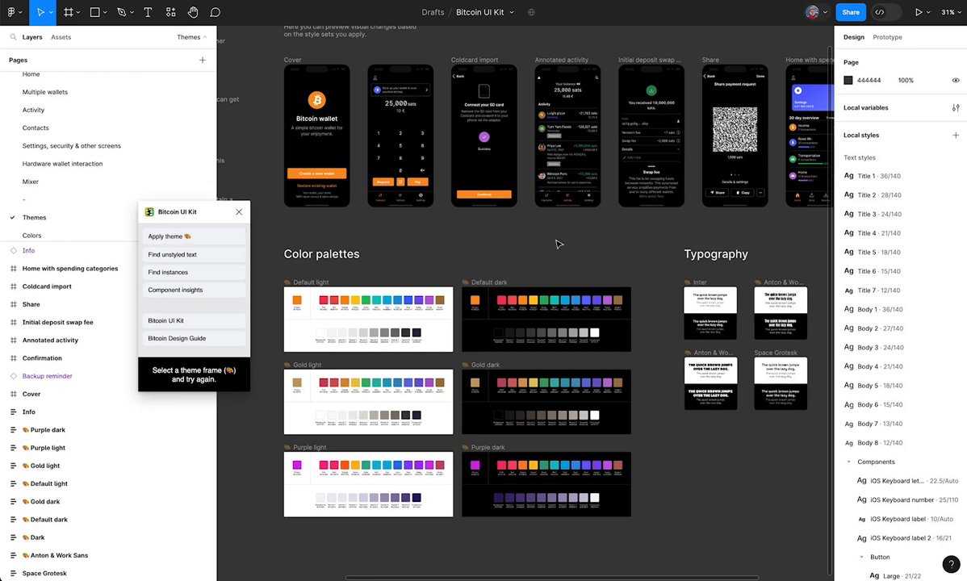
# - Apply the Gold dark theme frame and inspect the Home with spending categories and Confirmation sample screens
pyautogui.scroll(-2, 417, 267)
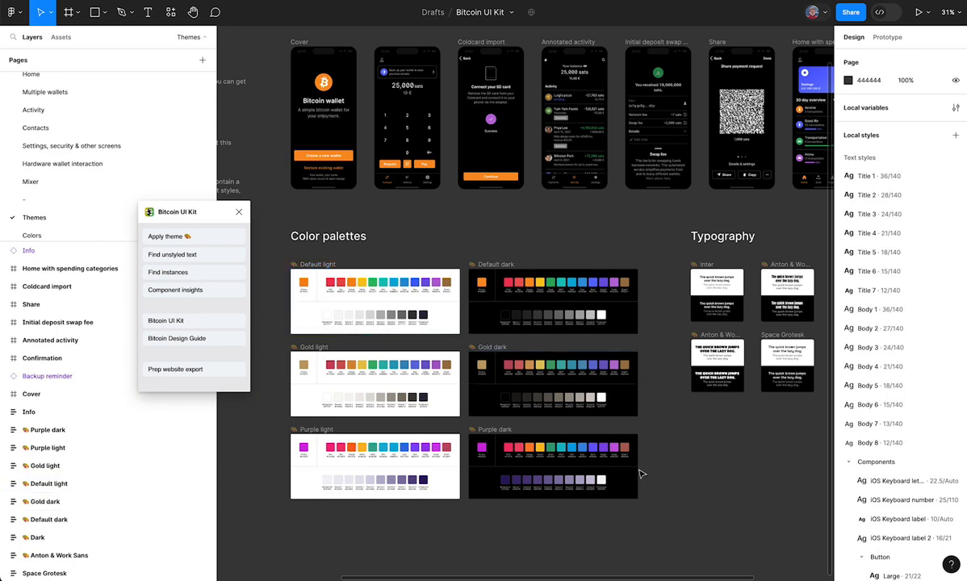
pyautogui.click(485, 359)
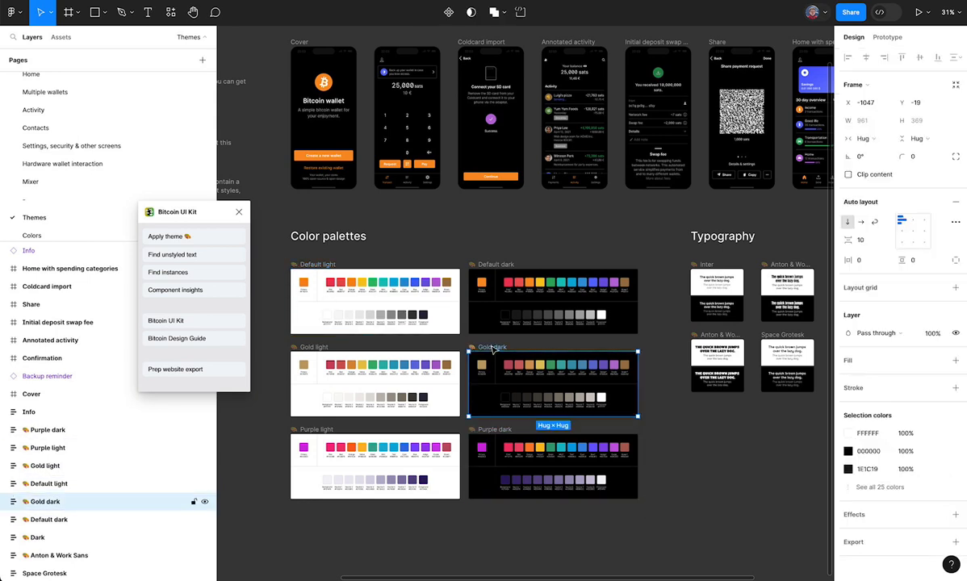
pyautogui.click(194, 238)
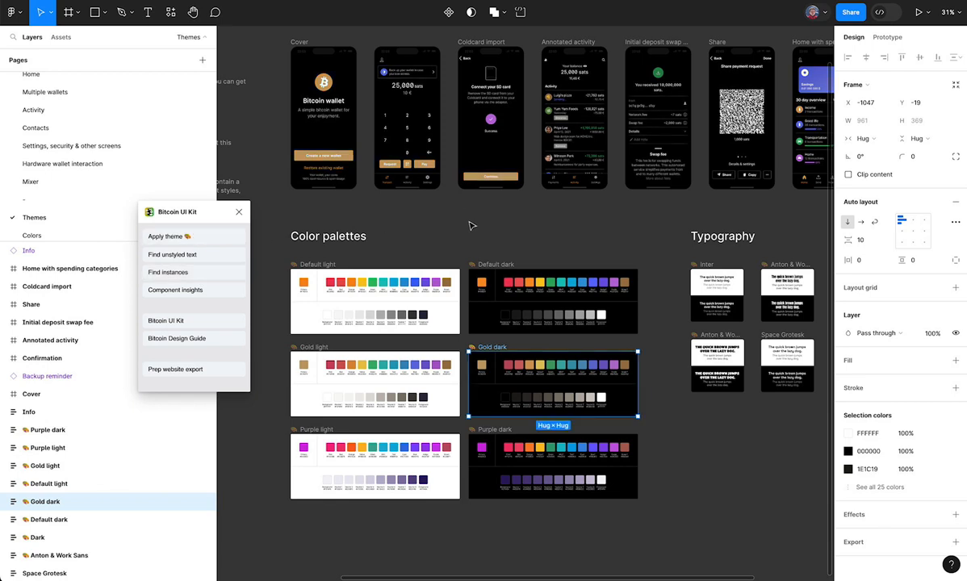
pyautogui.scroll(1, 446, 214)
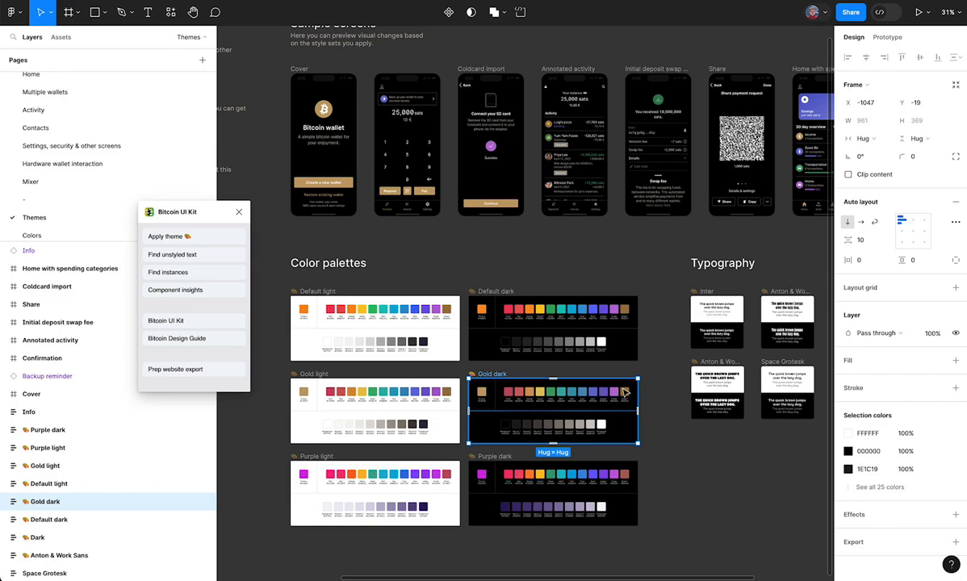
pyautogui.hscroll(5, 646, 323)
pyautogui.scroll(5, 676, 84)
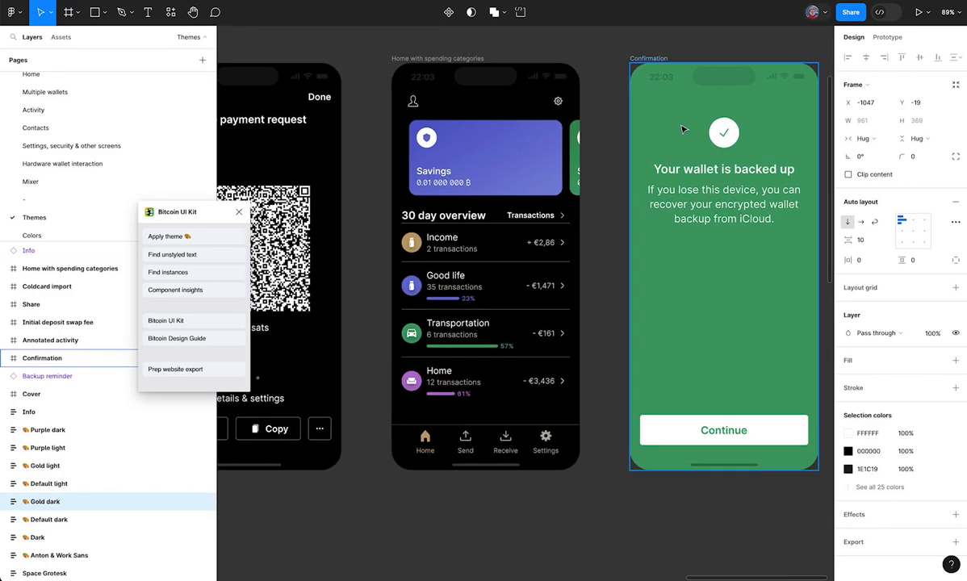
pyautogui.scroll(-10, 682, 128)
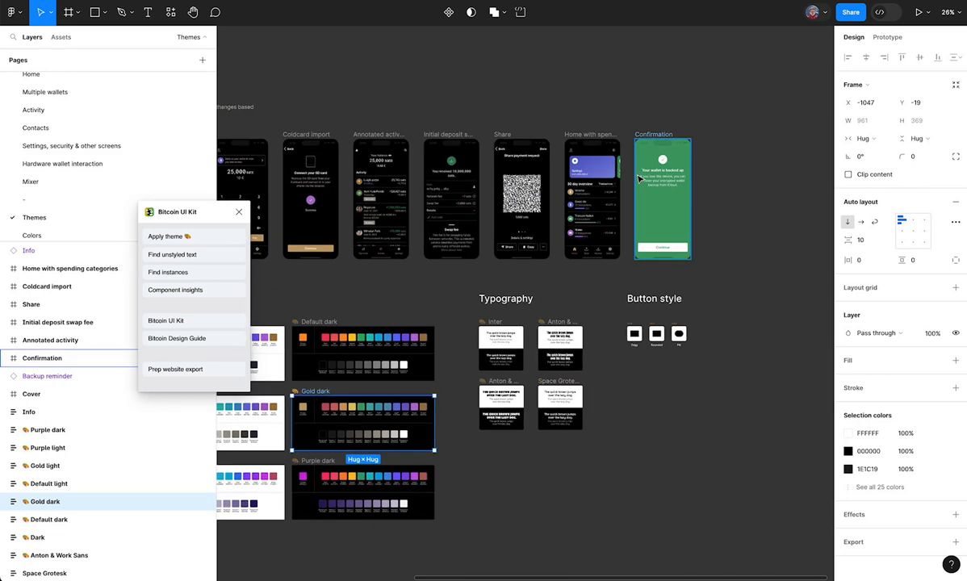
# - Apply the Gold light theme frame to the file with the plugin
pyautogui.click(334, 339)
pyautogui.click(178, 235)
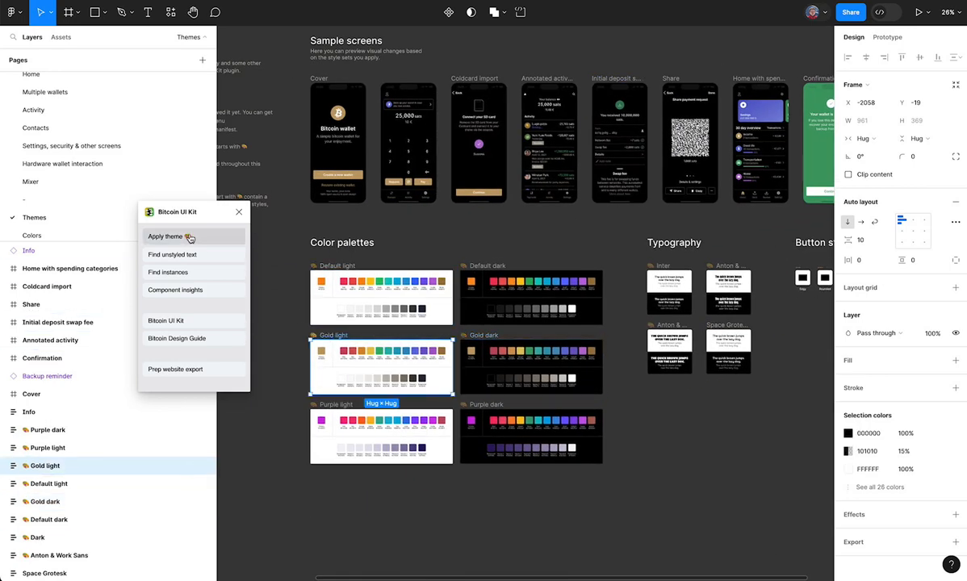
pyautogui.scroll(10, 367, 375)
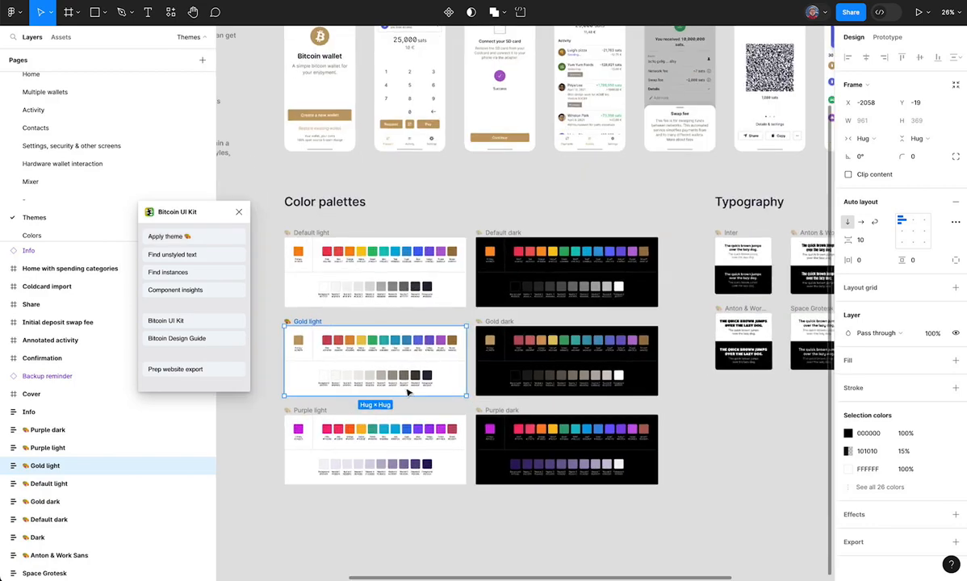
# - Inspect the Gold light palette's swatches and the sample screens, starting with the Cover screen
pyautogui.scroll(-3, 475, 354)
pyautogui.scroll(10, 492, 304)
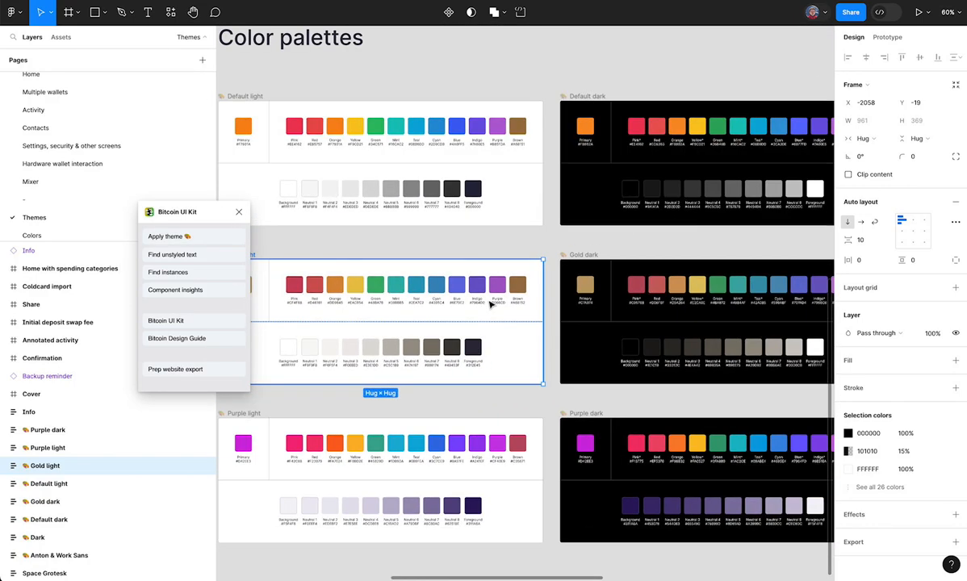
pyautogui.hscroll(-3, 404, 240)
pyautogui.scroll(6, 388, 301)
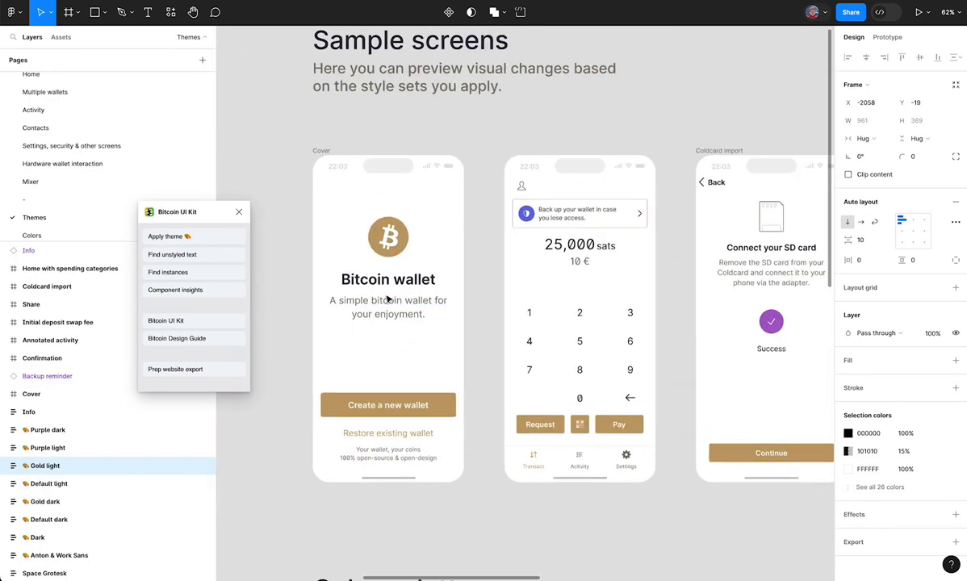
pyautogui.scroll(-10, 388, 301)
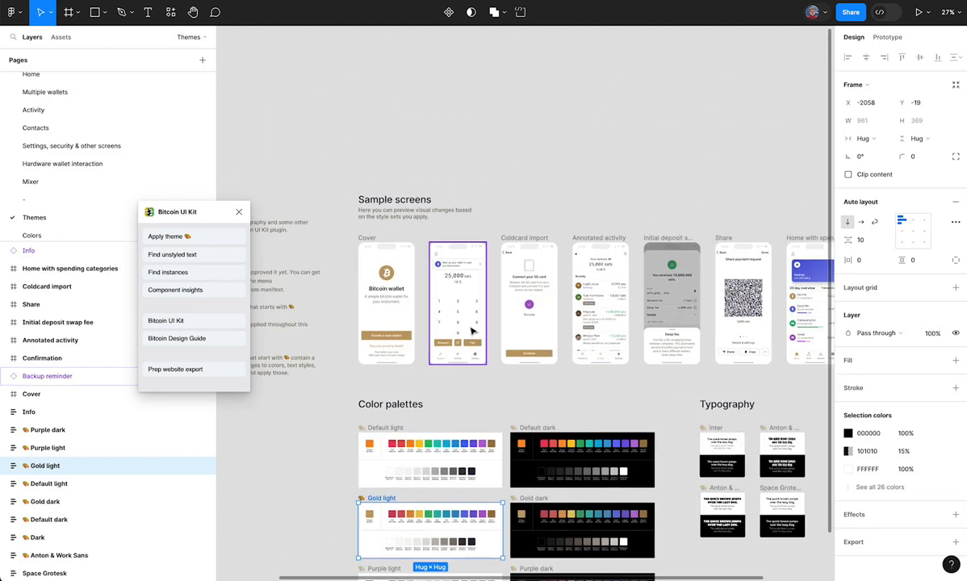
pyautogui.scroll(-3, 471, 272)
pyautogui.scroll(2, 472, 331)
pyautogui.hscroll(1, 473, 330)
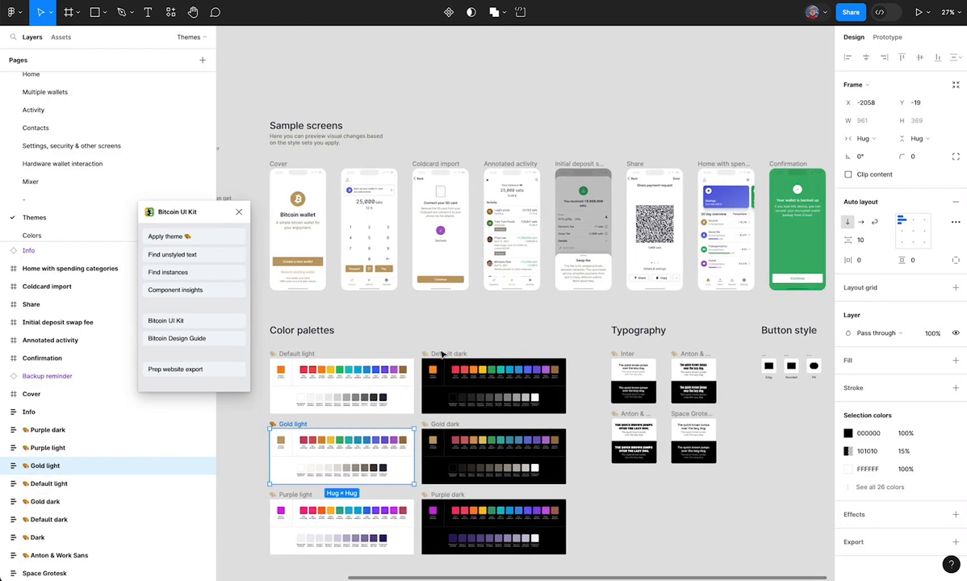
# - Hide the interface and apply the mixed-case Anton & Work Sans typography frame to the file with the plugin
pyautogui.click(293, 354)
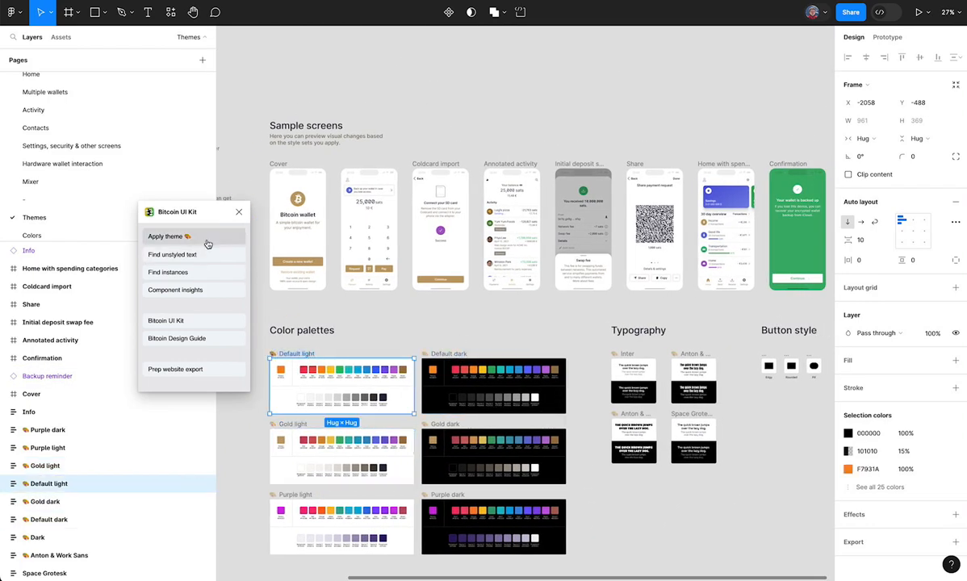
pyautogui.click(533, 307)
pyautogui.scroll(5, 709, 416)
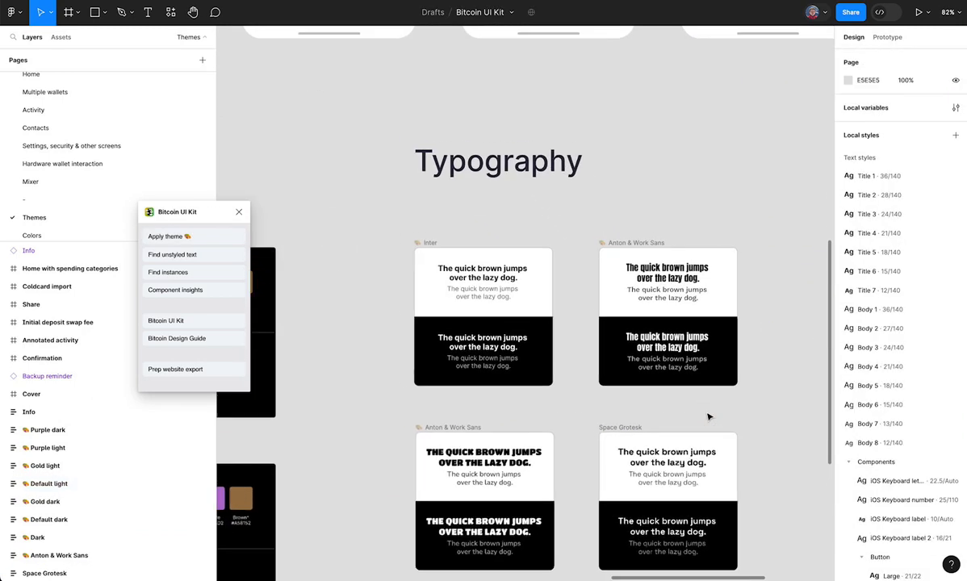
pyautogui.scroll(-2, 614, 279)
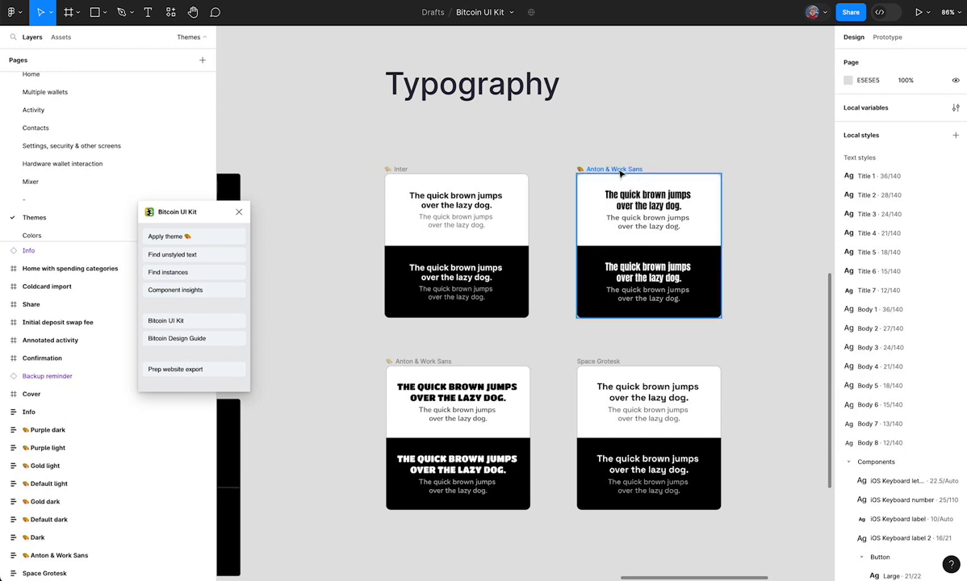
pyautogui.click(621, 171)
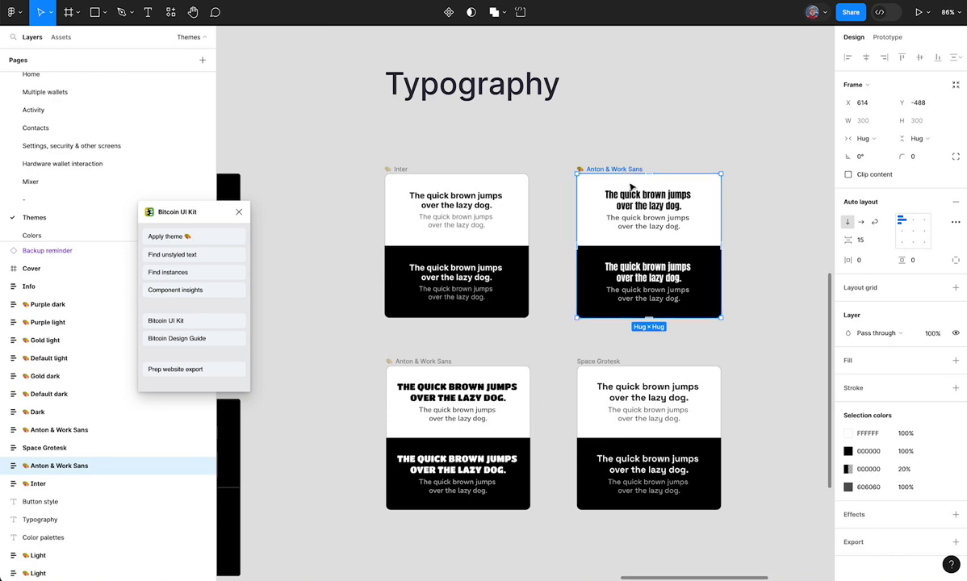
pyautogui.scroll(-5, 657, 239)
pyautogui.scroll(5, 650, 274)
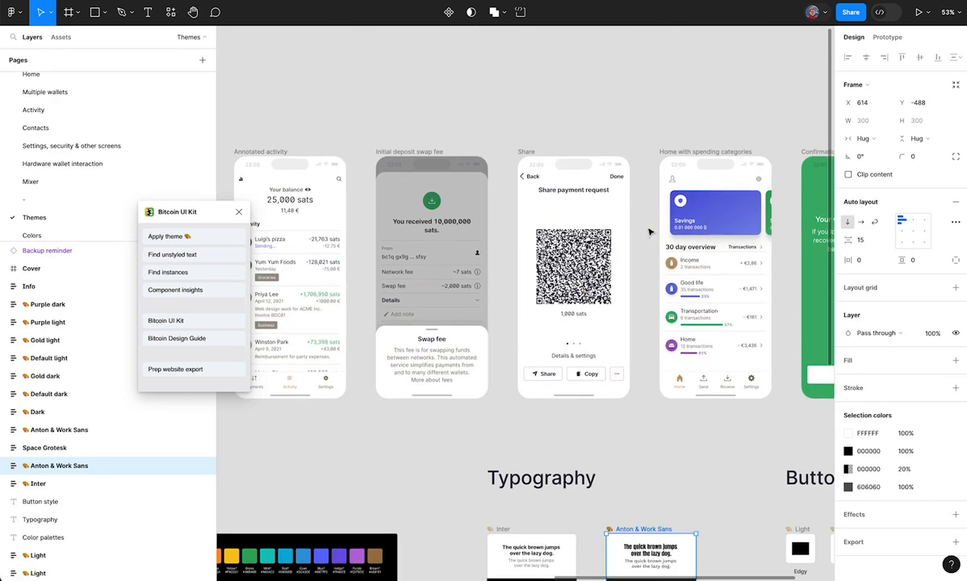
pyautogui.hscroll(-1, 650, 275)
pyautogui.hotkey('ctrl', '\\')
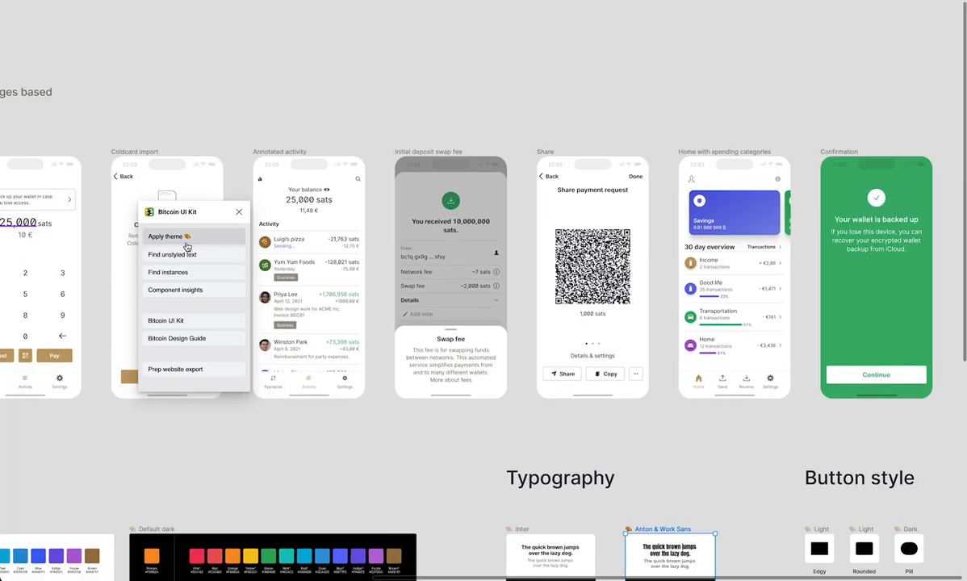
pyautogui.click(209, 239)
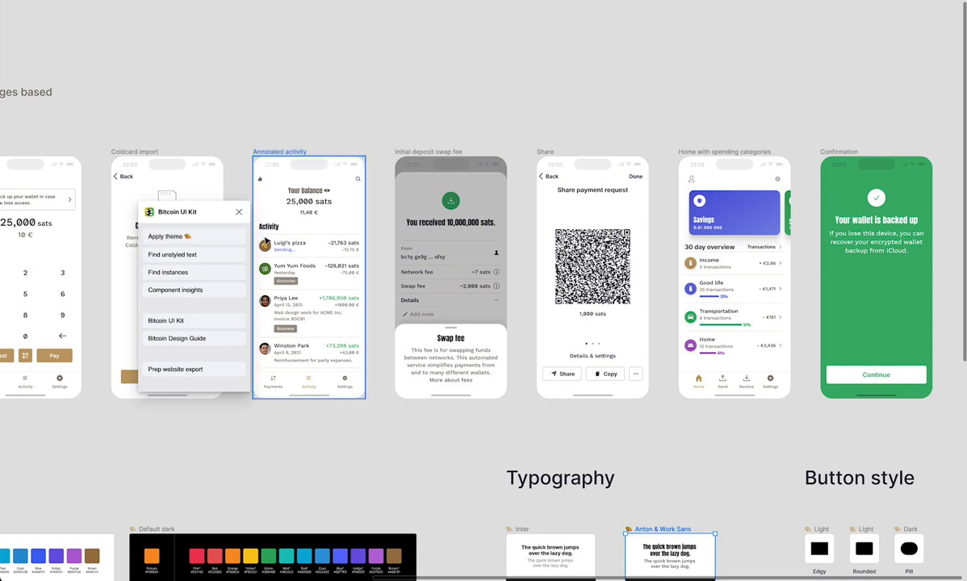
# - Inspect the headings on the sample screens, including a close look at the Cover screen's title
pyautogui.hscroll(-4, 487, 219)
pyautogui.hscroll(-3, 489, 219)
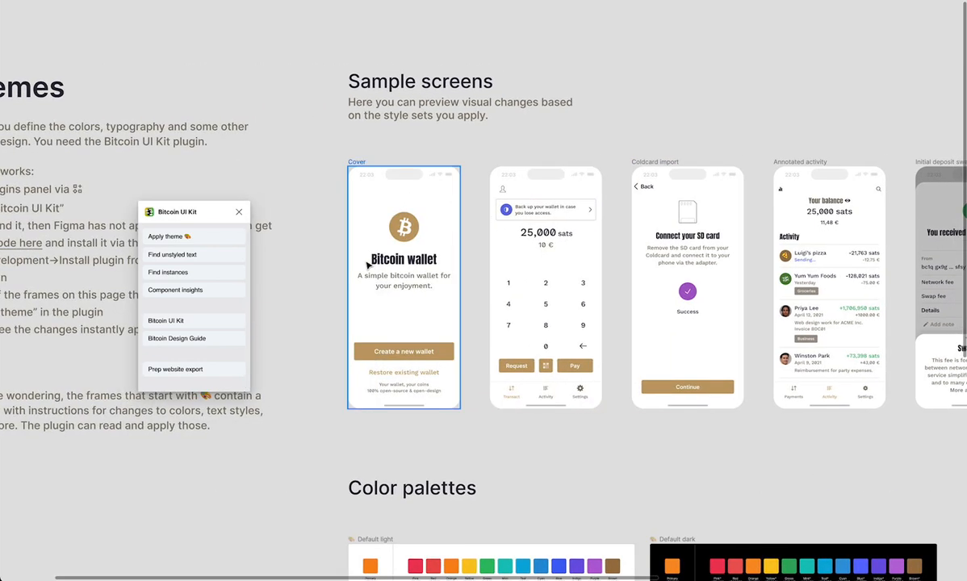
pyautogui.scroll(5, 462, 226)
pyautogui.click(440, 257)
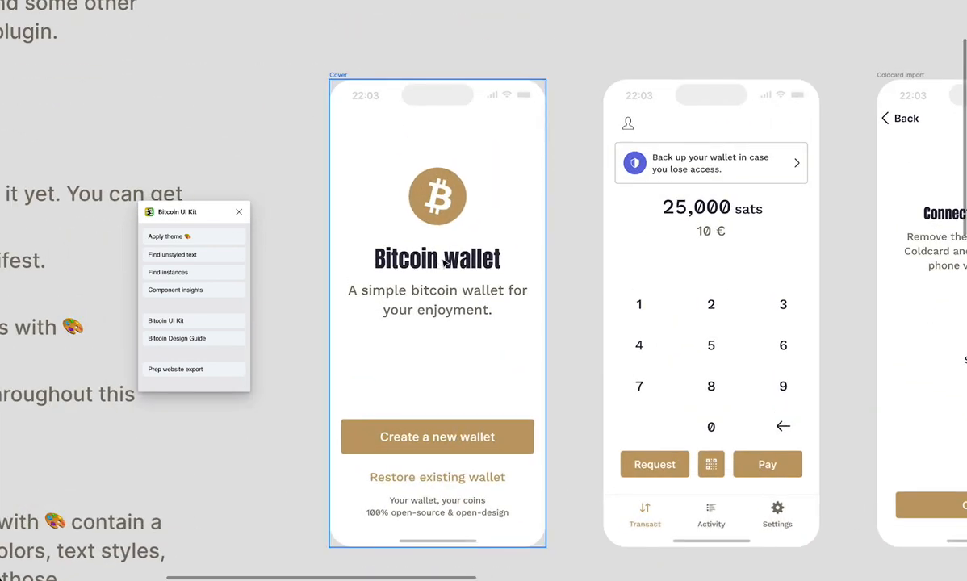
pyautogui.scroll(-3, 730, 231)
pyautogui.scroll(-3, 734, 230)
pyautogui.hscroll(6, 734, 231)
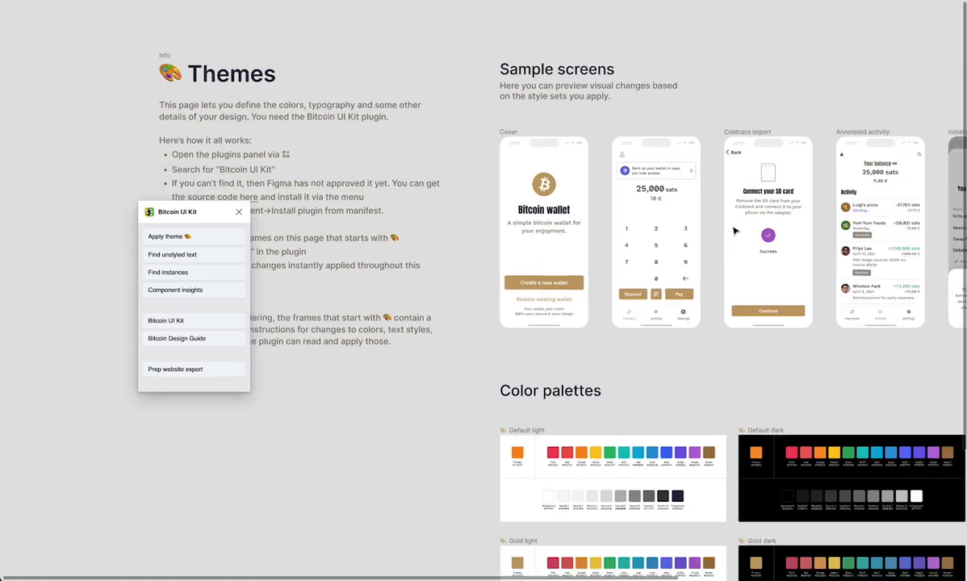
# - Apply the all-caps Anton & Work Sans typography frame to the file with the plugin
pyautogui.scroll(-3, 735, 231)
pyautogui.hscroll(2, 735, 231)
pyautogui.scroll(1, 734, 231)
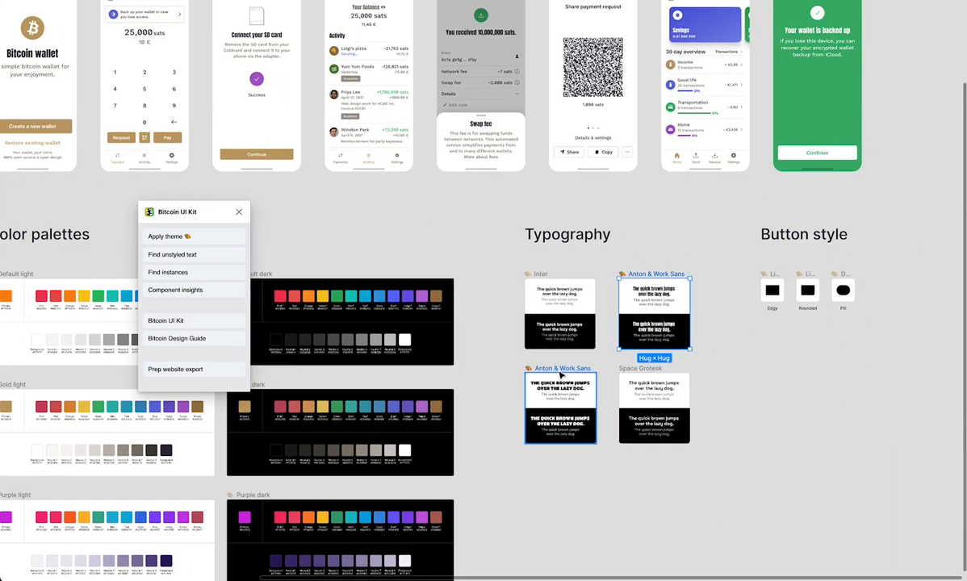
pyautogui.click(557, 368)
pyautogui.scroll(3, 557, 395)
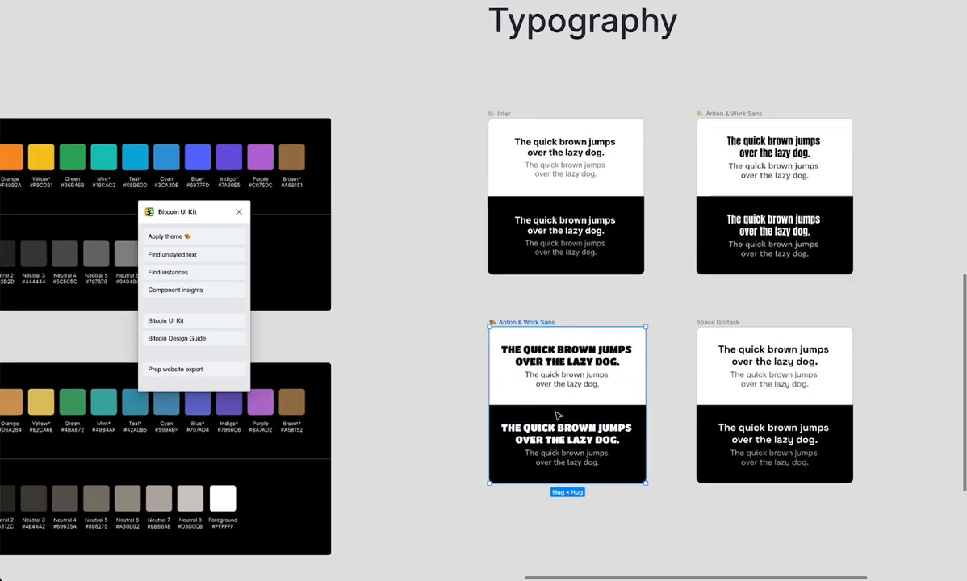
pyautogui.scroll(-3, 557, 403)
pyautogui.click(180, 241)
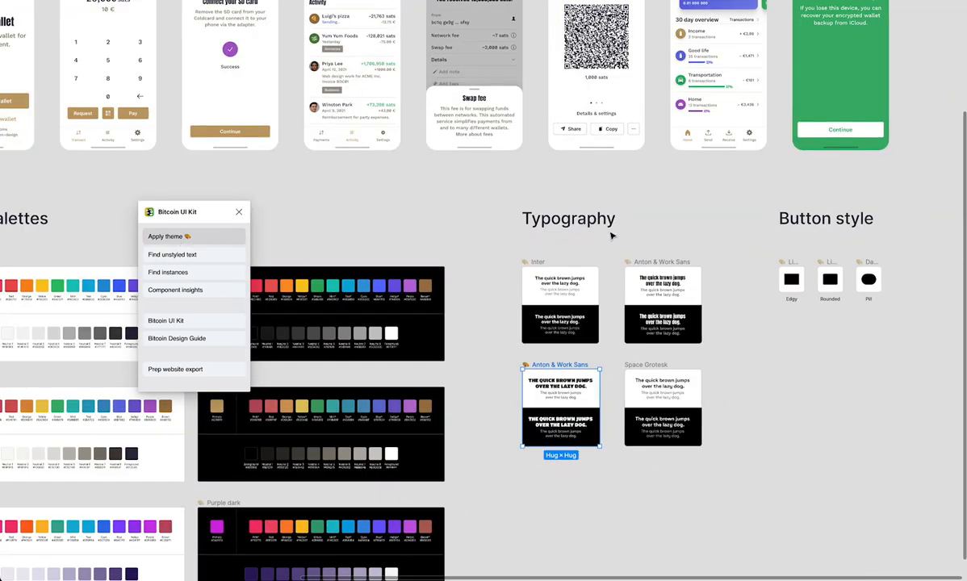
# - Check the restyled sample screens and apply the Gold dark palette frame to the file
pyautogui.scroll(5, 612, 234)
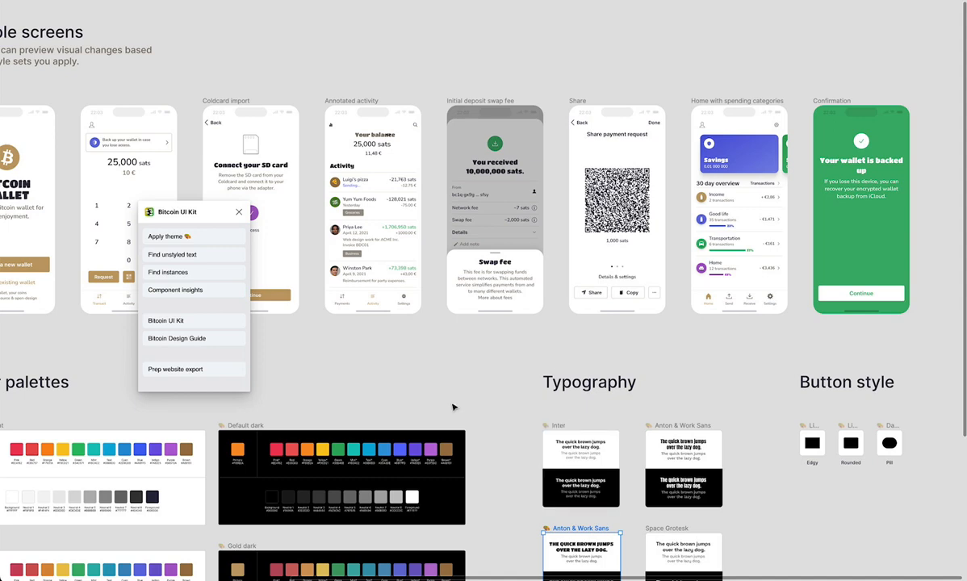
pyautogui.scroll(-5, 259, 446)
pyautogui.hscroll(-3, 320, 366)
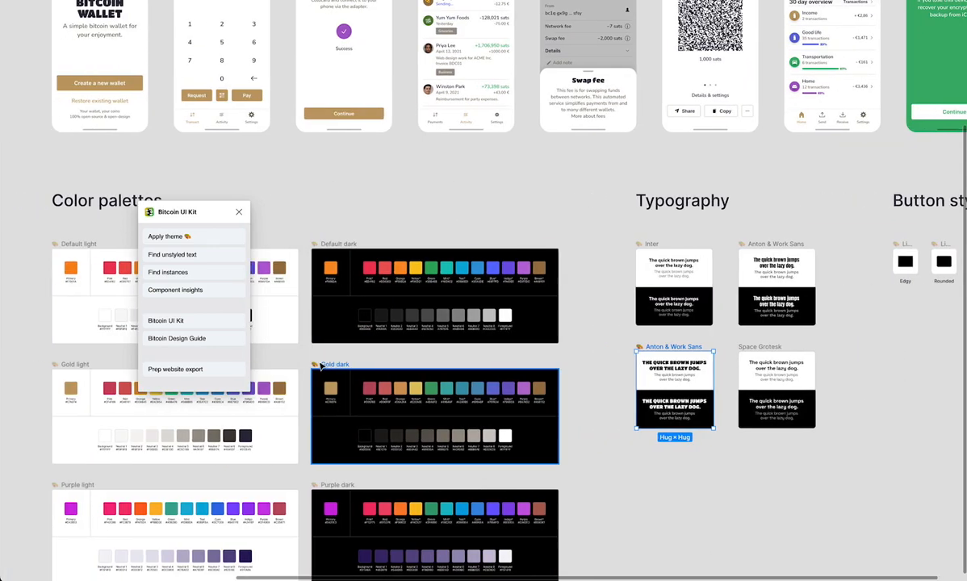
pyautogui.click(320, 366)
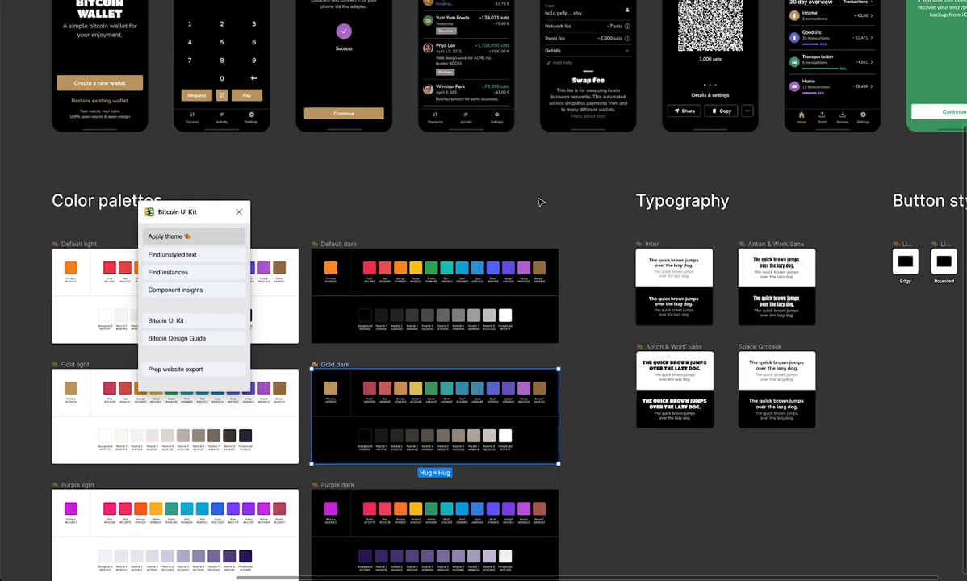
# - Apply the Pill frame from the Button style section to the file with the plugin
pyautogui.hscroll(6, 540, 202)
pyautogui.scroll(5, 522, 220)
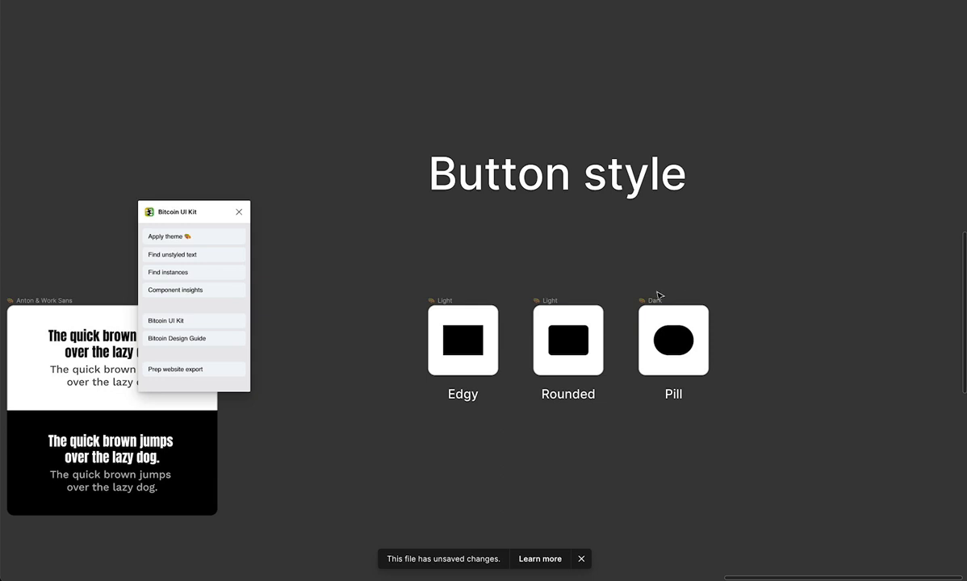
pyautogui.click(549, 305)
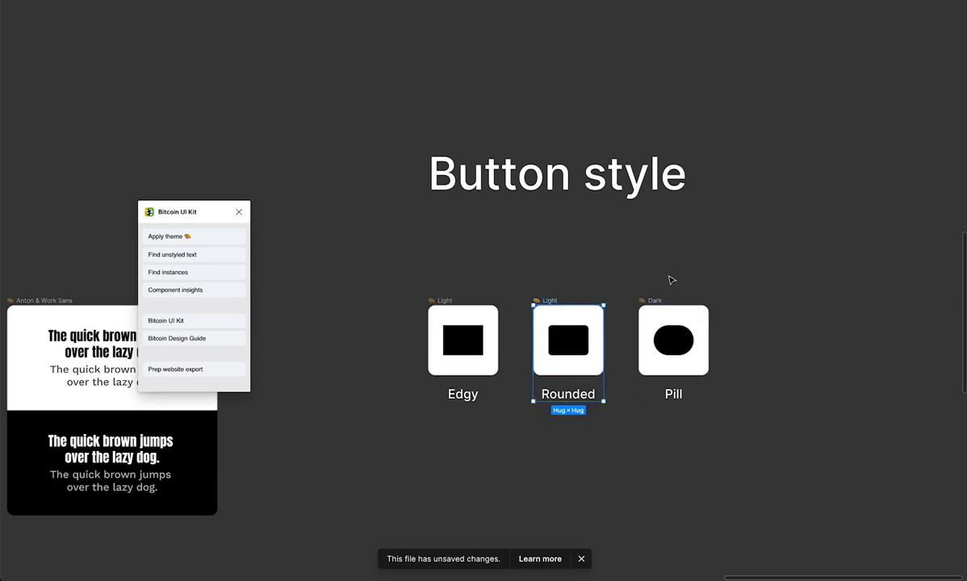
pyautogui.click(659, 350)
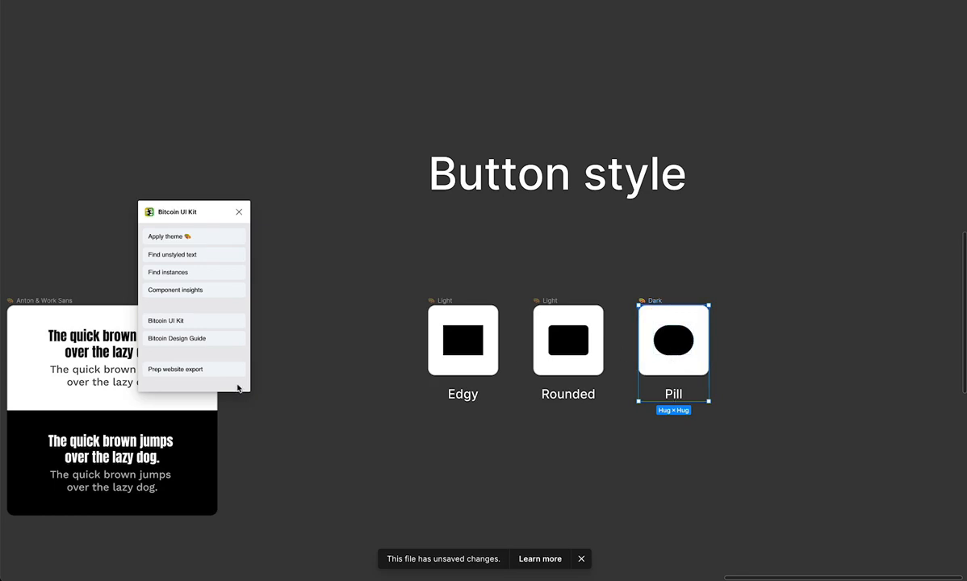
pyautogui.scroll(-5, 533, 211)
pyautogui.hscroll(1, 532, 212)
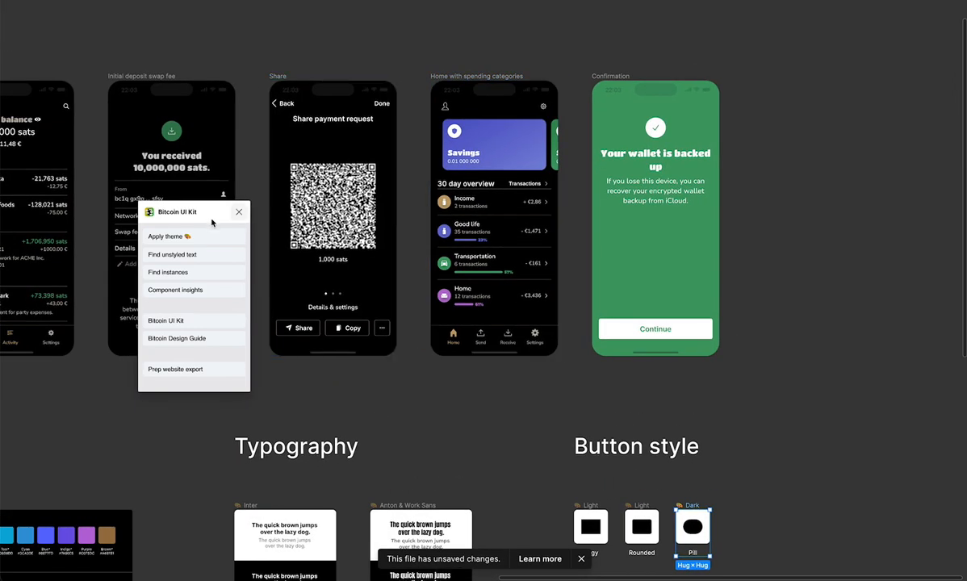
pyautogui.click(216, 236)
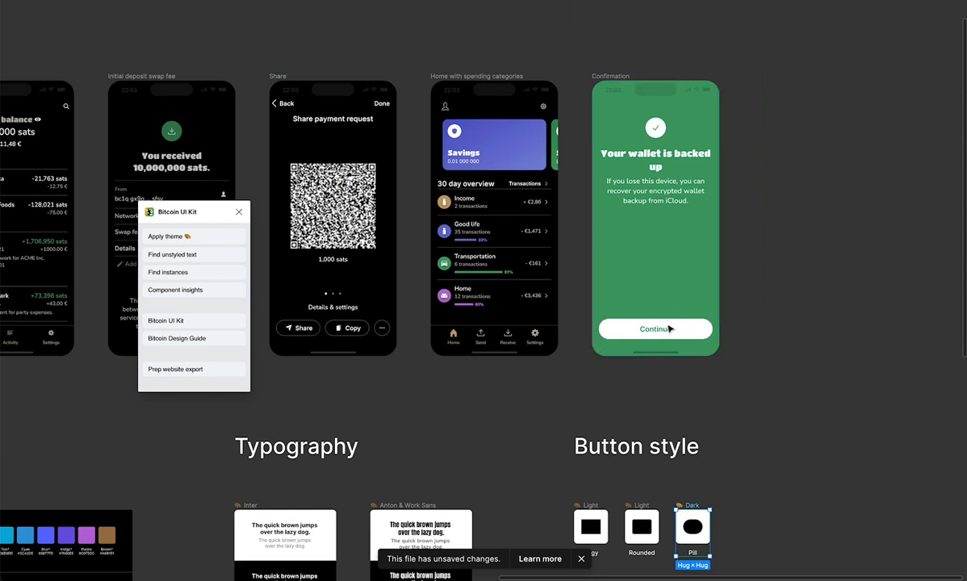
# - Inspect the button shapes across the sample screens and take a closer look at the Cover and Coldcard import screens
pyautogui.scroll(-6, 682, 329)
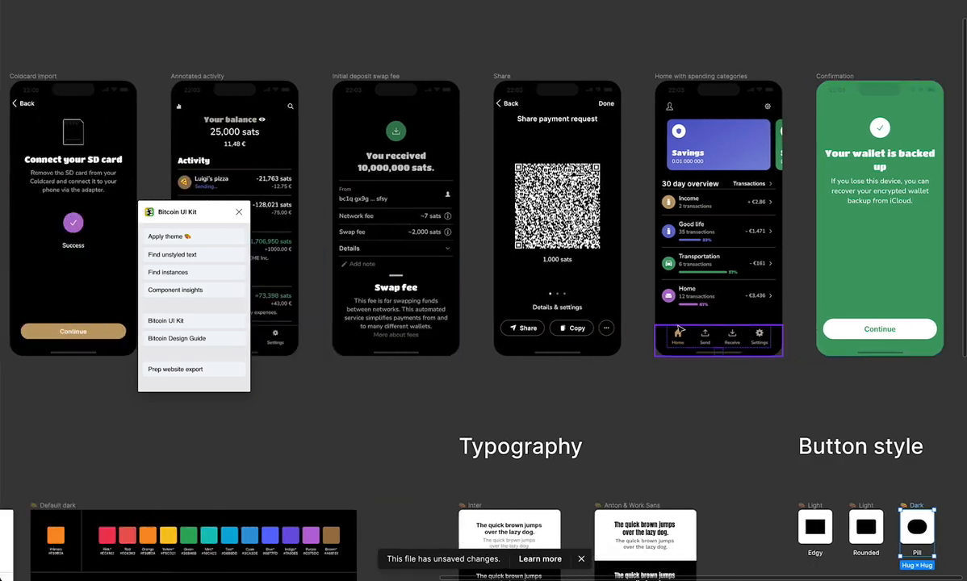
pyautogui.scroll(-5, 682, 327)
pyautogui.hscroll(-4, 682, 327)
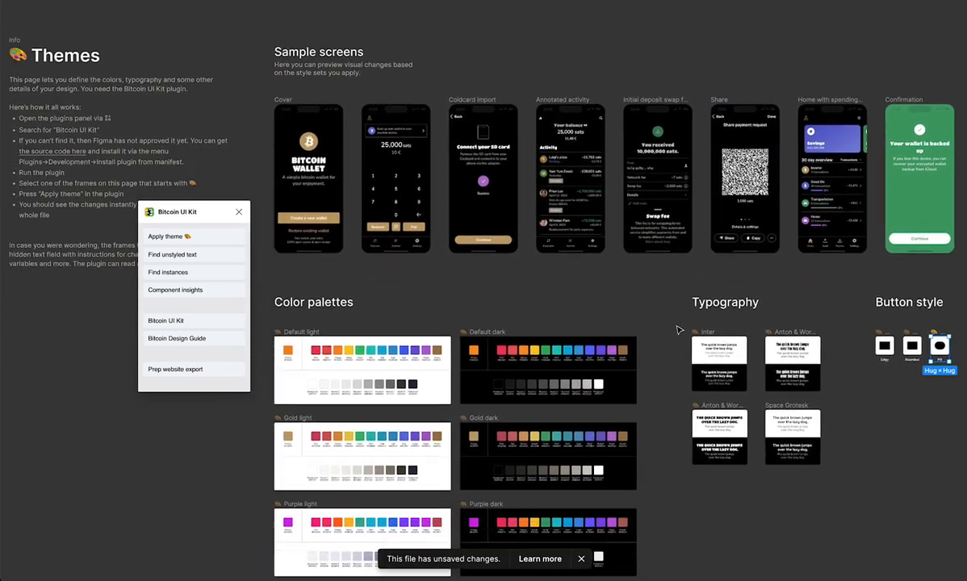
pyautogui.scroll(-1, 679, 329)
pyautogui.hscroll(1, 679, 329)
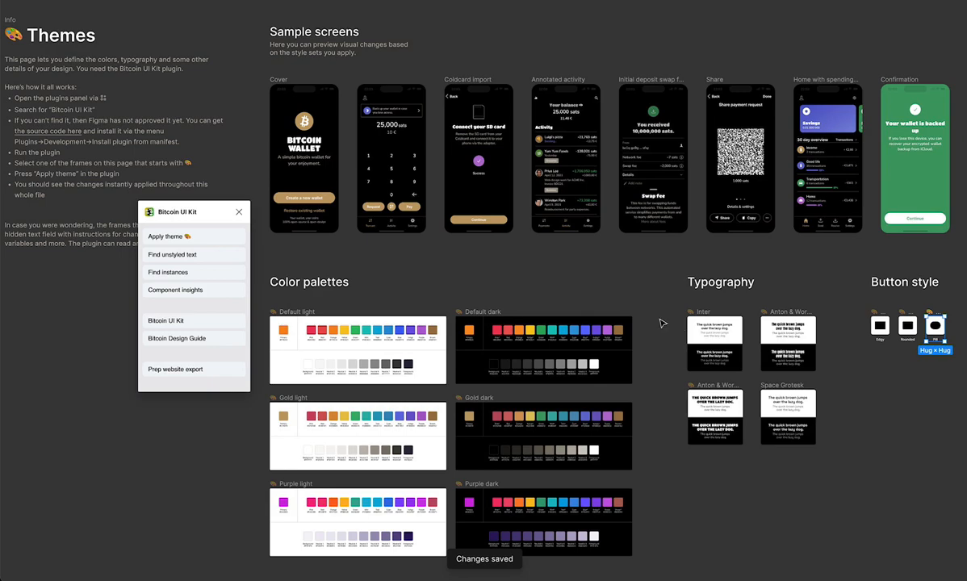
pyautogui.scroll(5, 321, 124)
pyautogui.scroll(2, 442, 157)
pyautogui.hscroll(-4, 442, 158)
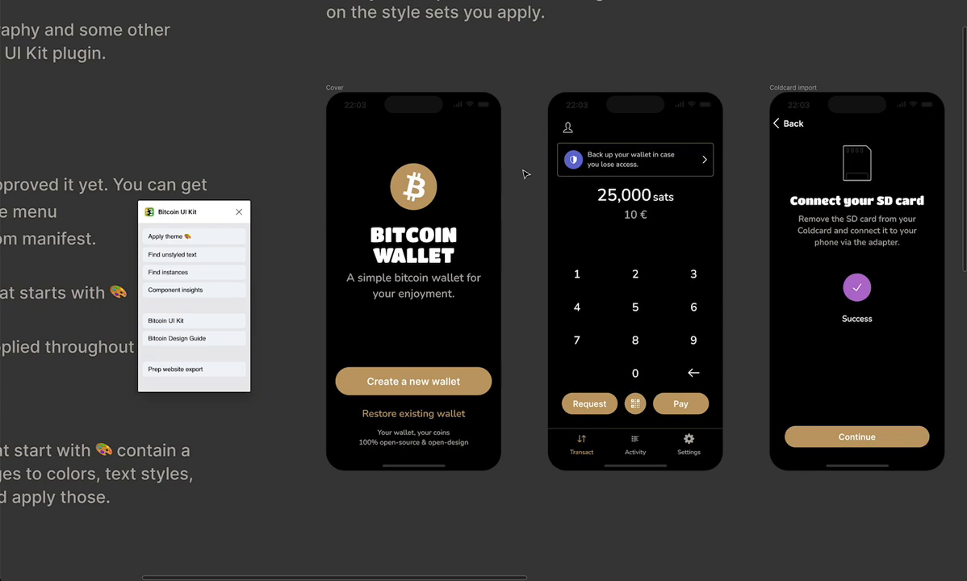
pyautogui.scroll(-5, 523, 176)
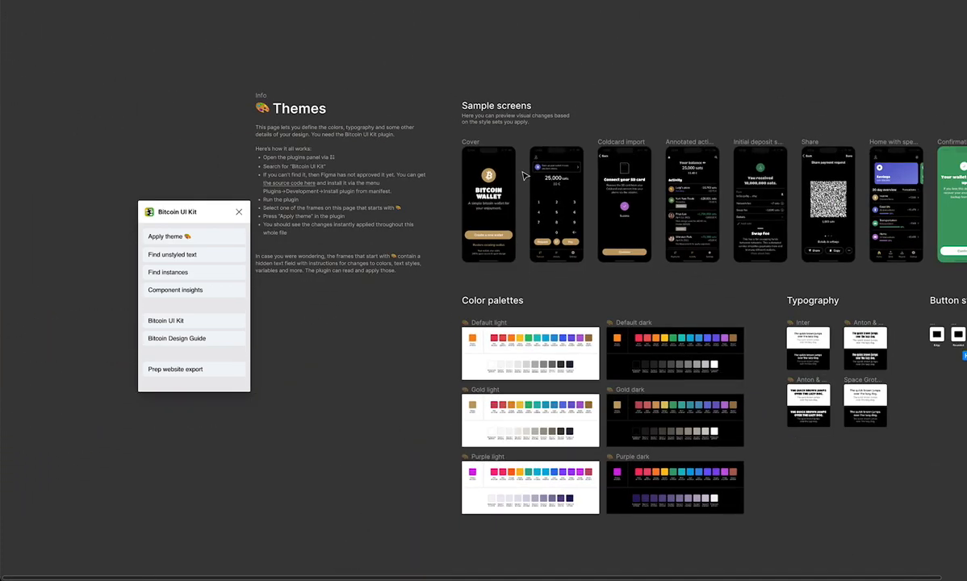
# - Apply the Edgy button style frame and the Inter typography frame to the file with the plugin
pyautogui.hscroll(3, 523, 176)
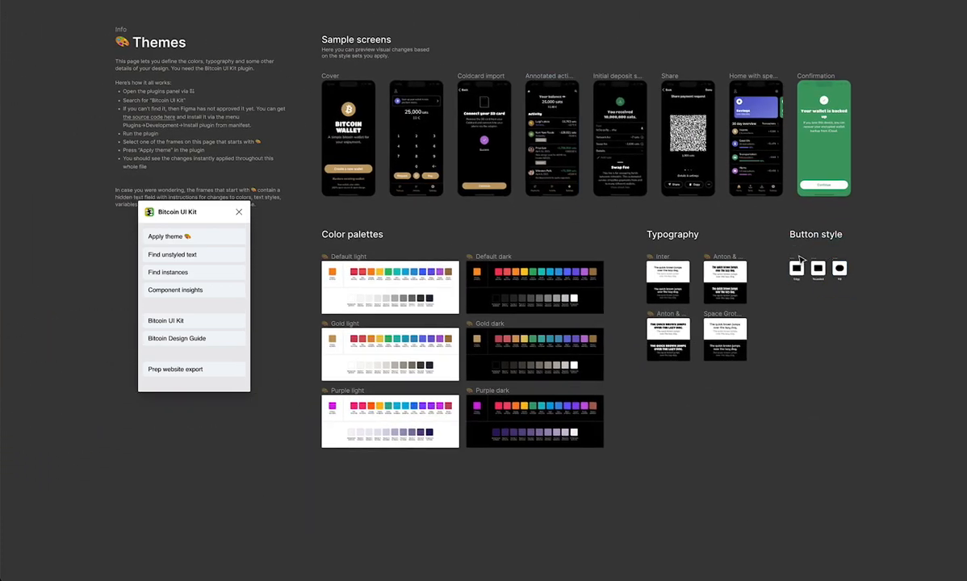
pyautogui.click(796, 265)
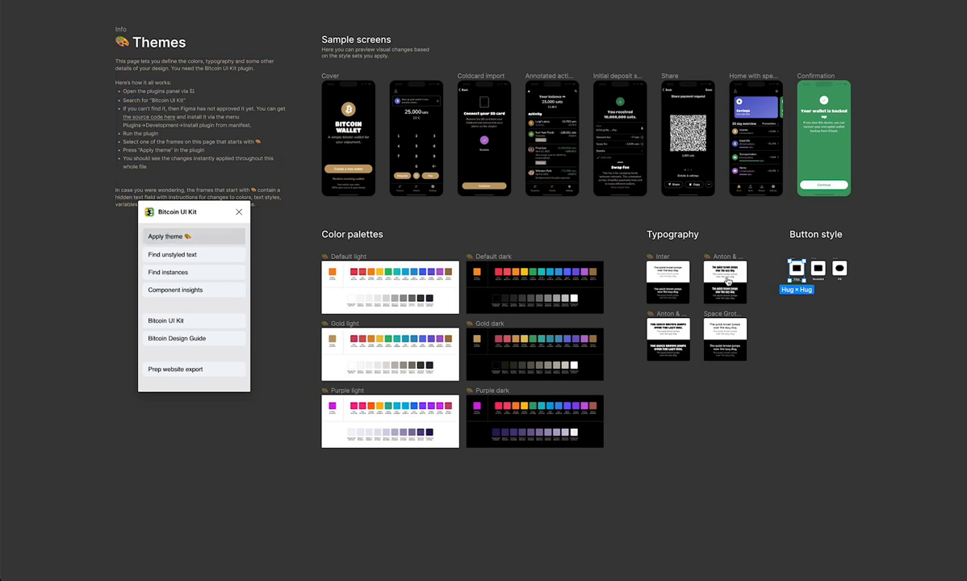
pyautogui.click(668, 256)
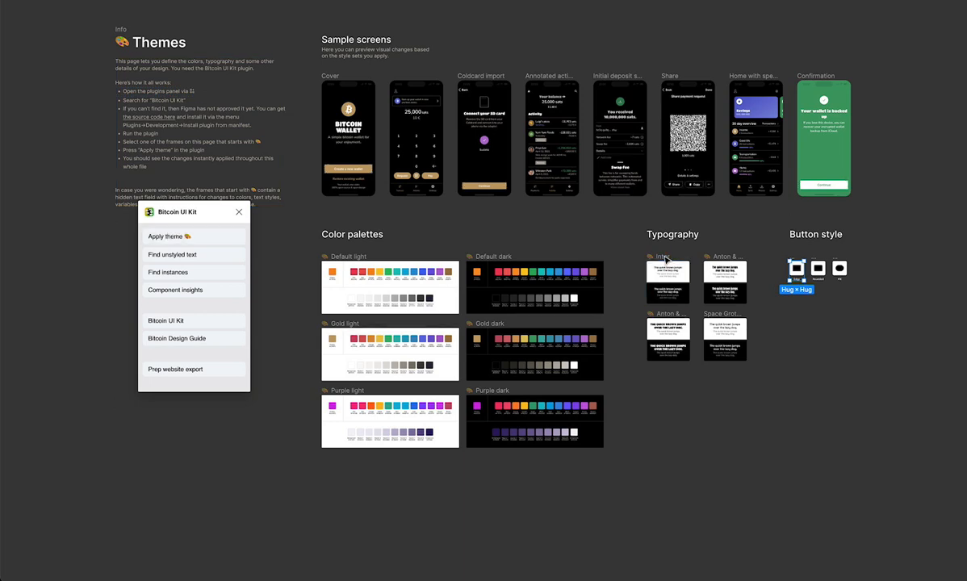
pyautogui.click(675, 259)
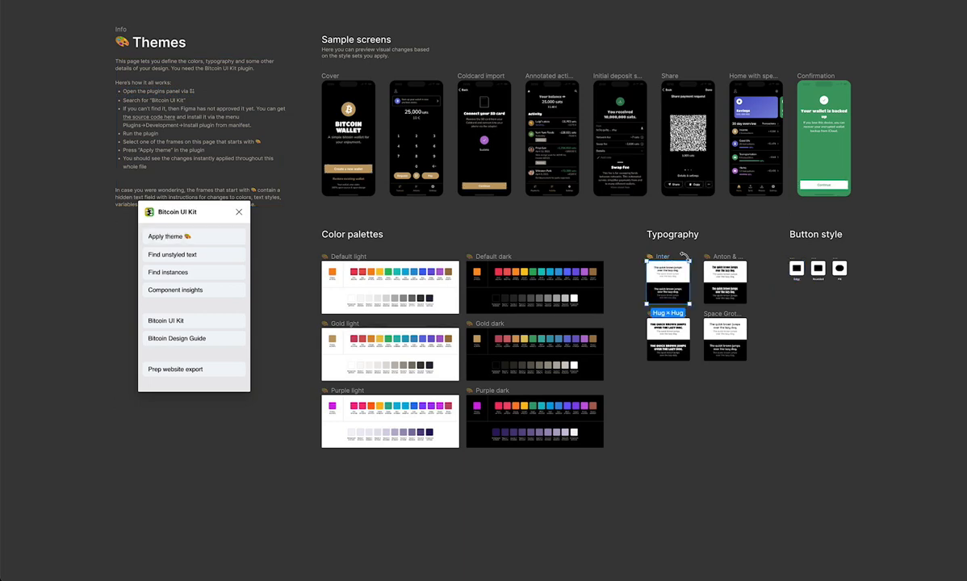
pyautogui.click(190, 238)
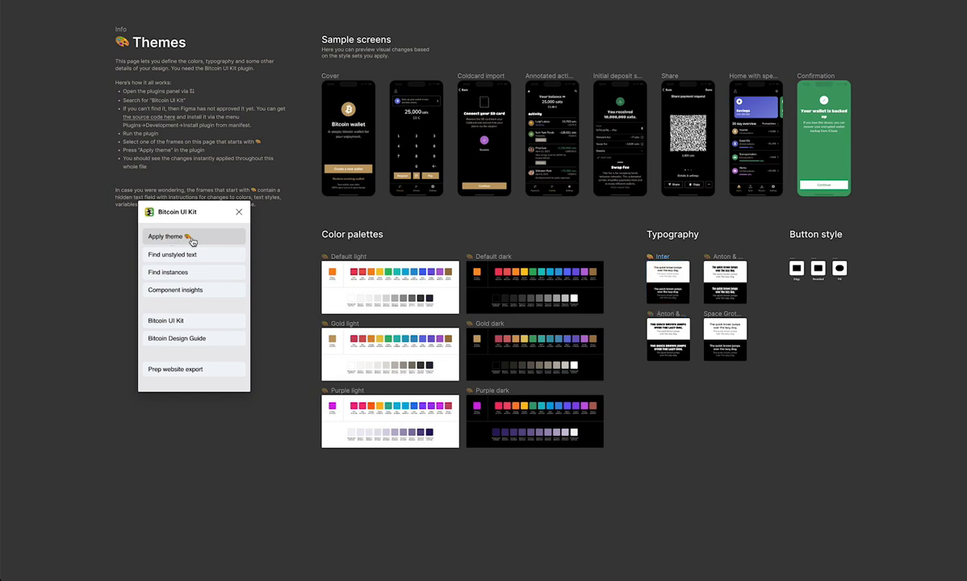
# - Apply the Default light palette frame to the file, clear the selection, and show the interface again
pyautogui.click(350, 257)
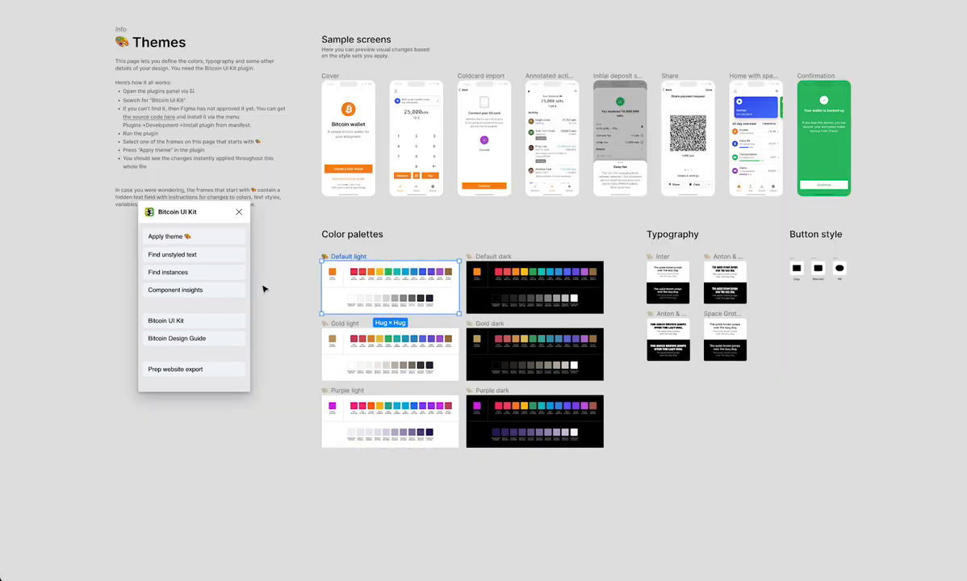
pyautogui.click(278, 274)
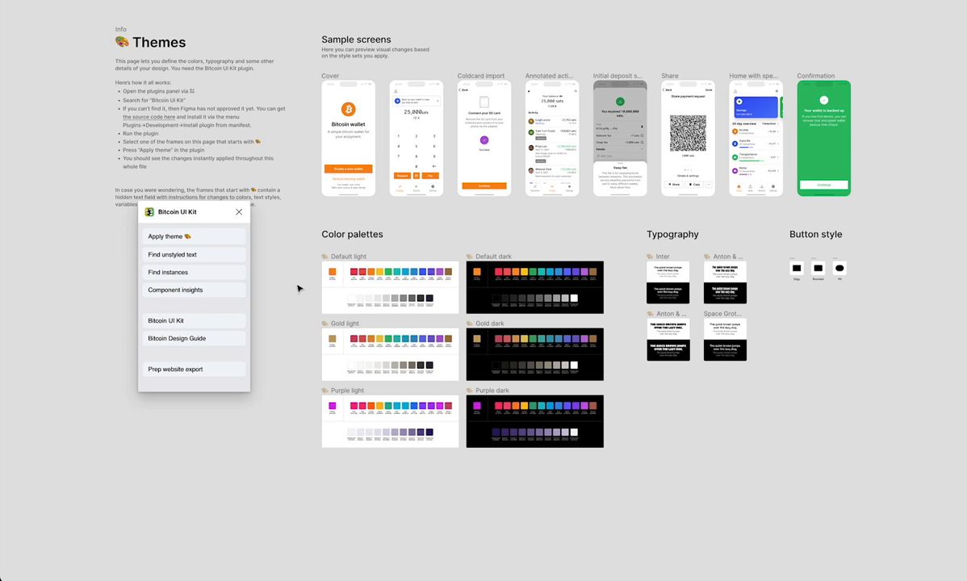
pyautogui.hotkey('ctrl', '\\')
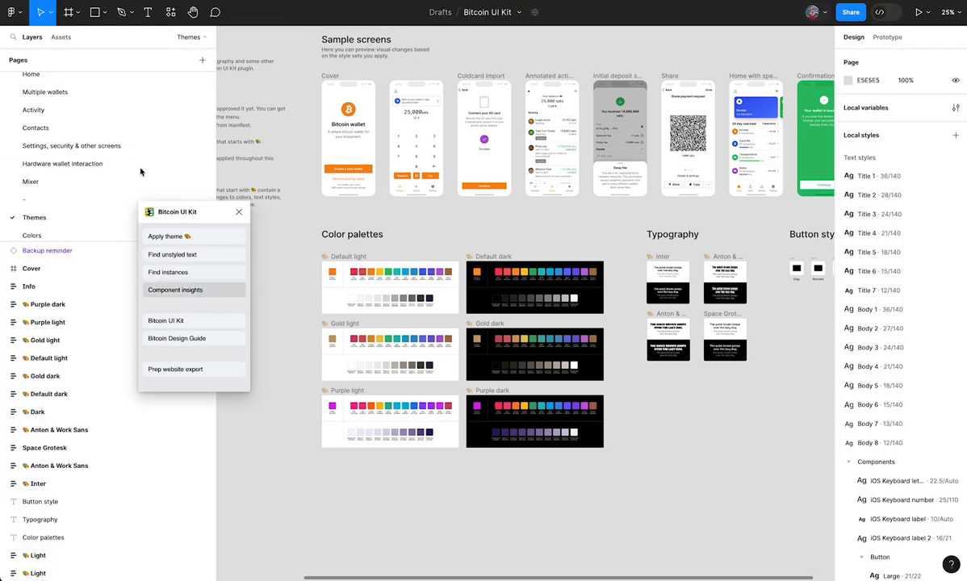
pyautogui.scroll(2, 77, 101)
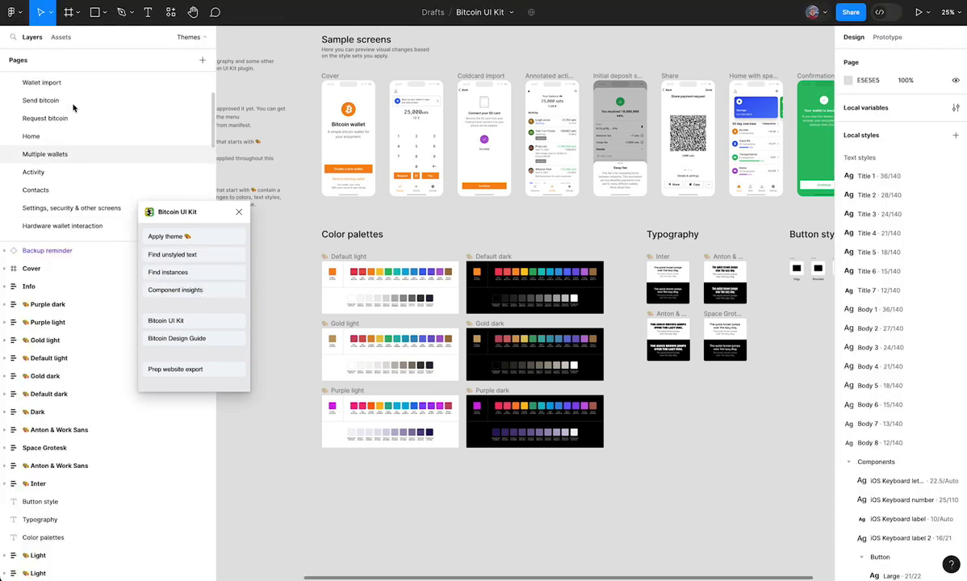
# - List the unstyled texts with the plugin and locate the sample headings in the Typography section from the list
pyautogui.click(209, 258)
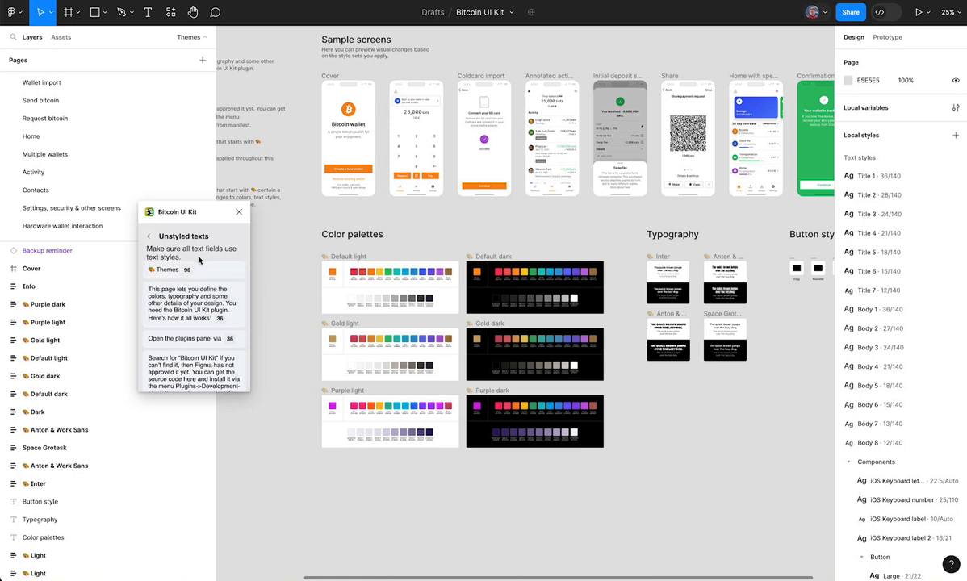
pyautogui.scroll(-3, 201, 286)
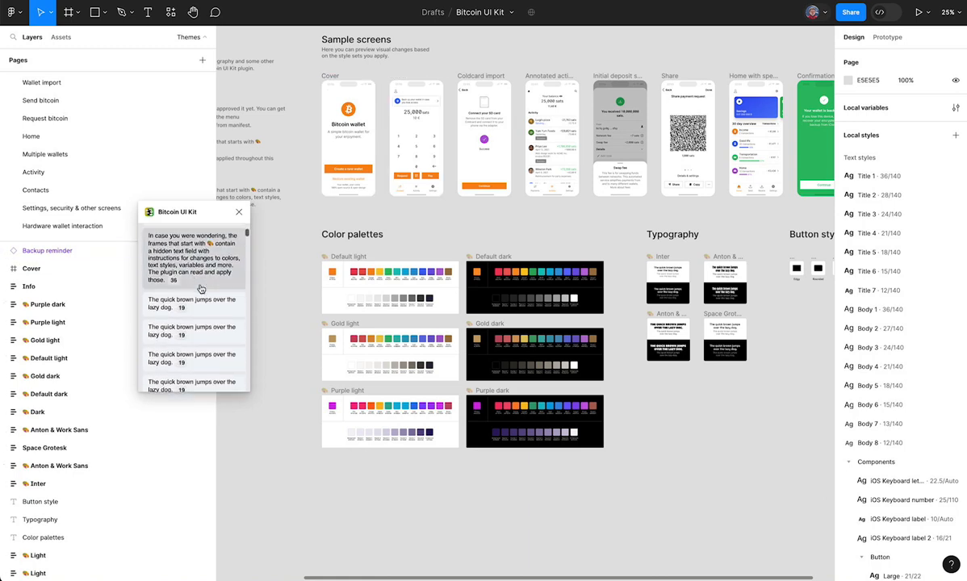
pyautogui.scroll(-4, 201, 287)
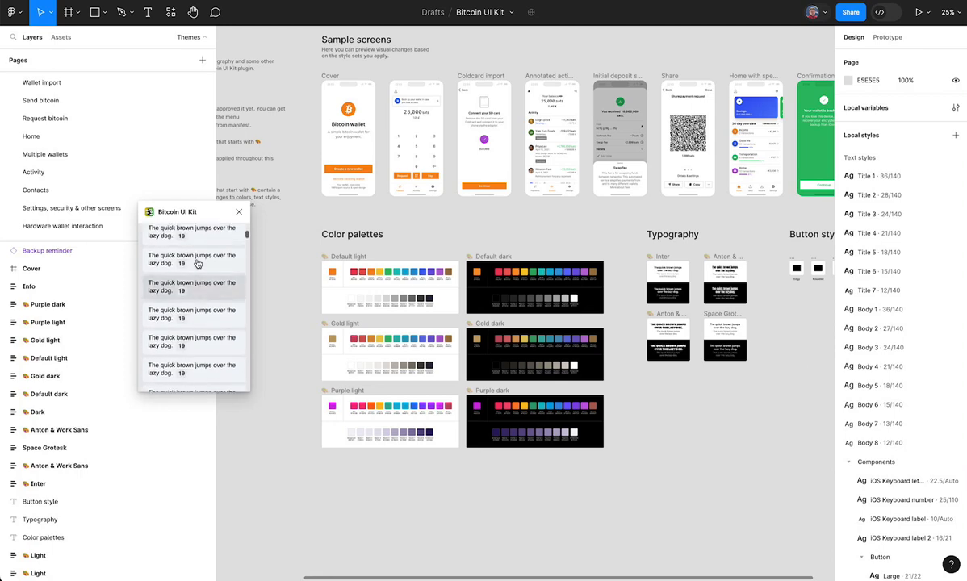
pyautogui.click(198, 262)
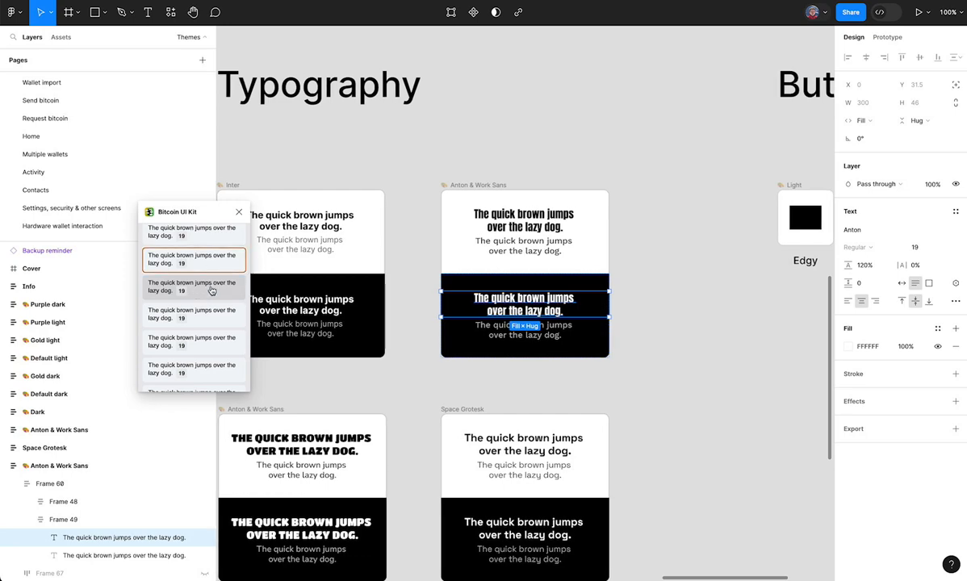
pyautogui.click(208, 270)
pyautogui.click(223, 372)
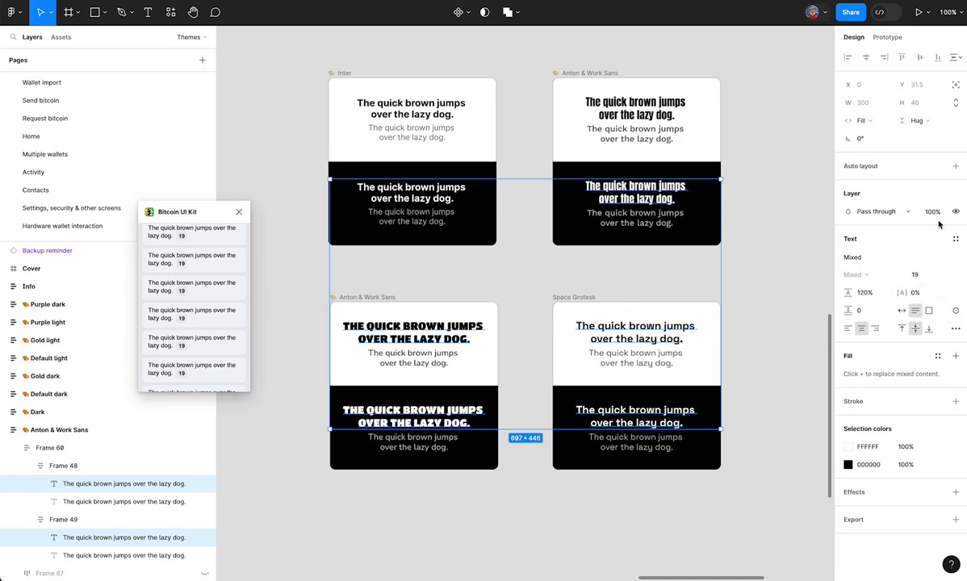
# - View the text styles available for the selected headings, clear the selection, and return to the plugin's main menu
pyautogui.click(956, 239)
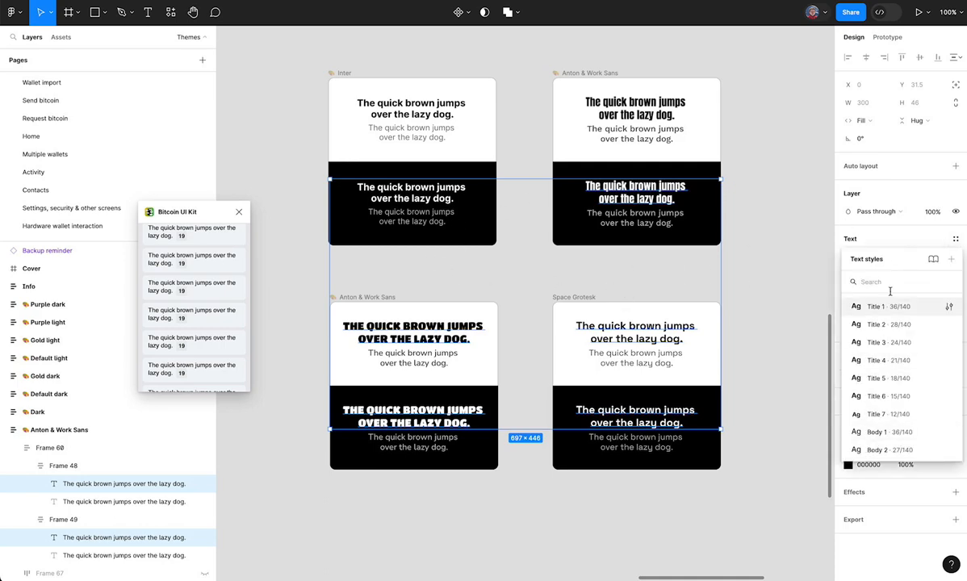
pyautogui.click(757, 217)
pyautogui.scroll(-5, 505, 129)
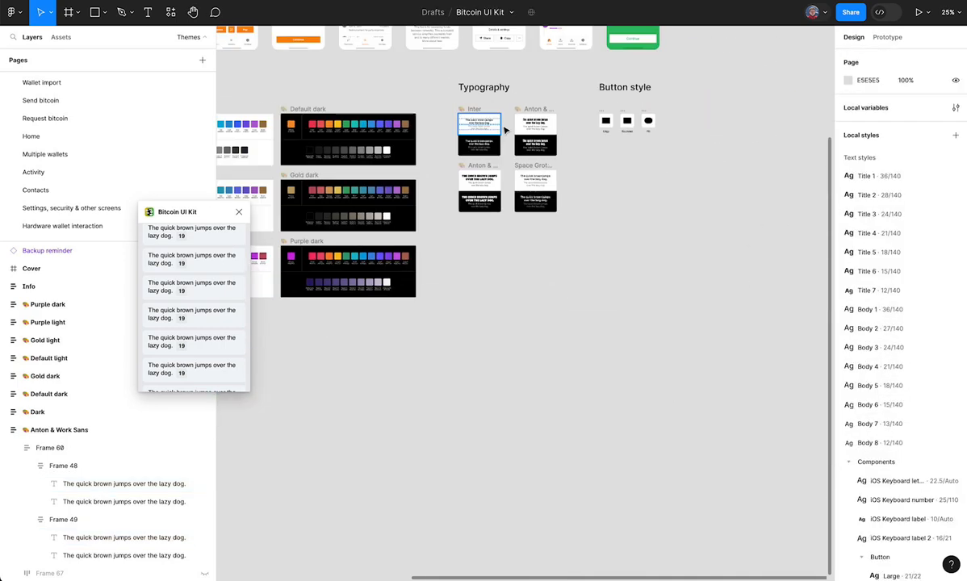
pyautogui.click(193, 234)
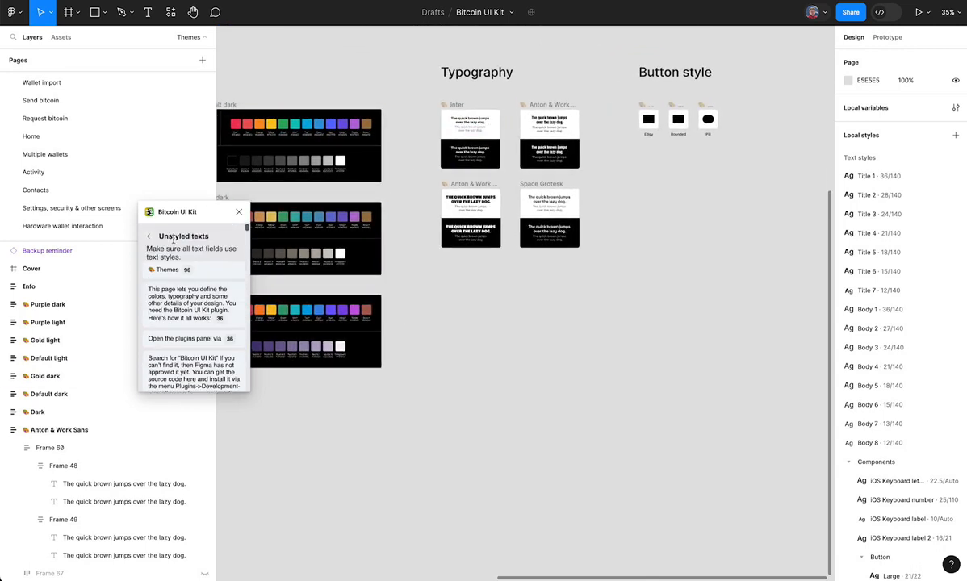
pyautogui.click(149, 240)
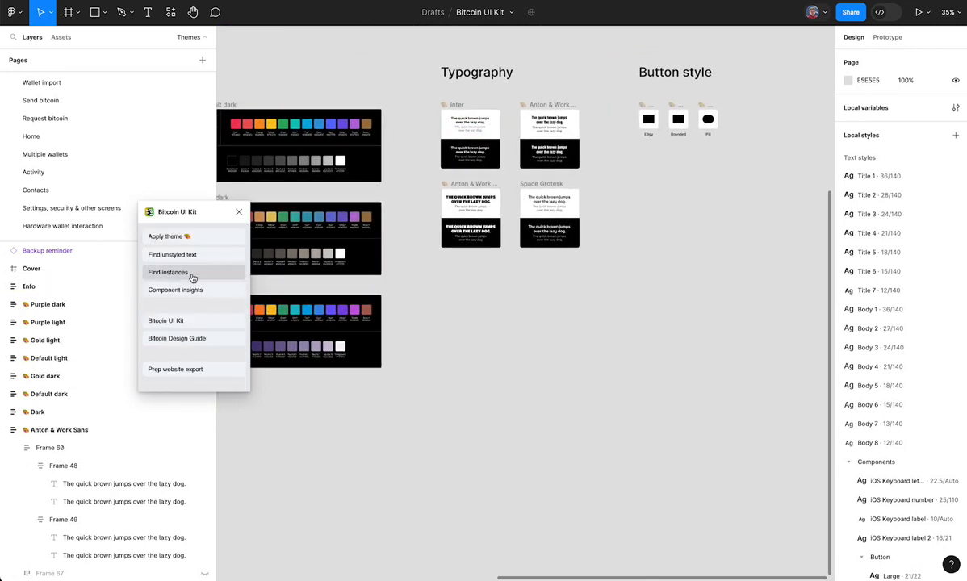
# - Go to the main component of the Backup reminder screen instance
pyautogui.click(83, 254)
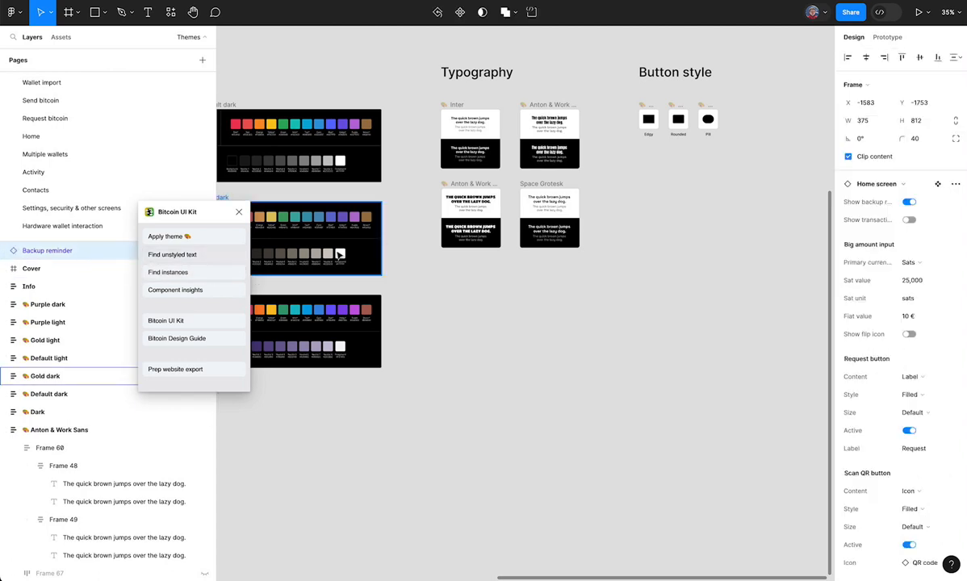
pyautogui.rightClick(70, 252)
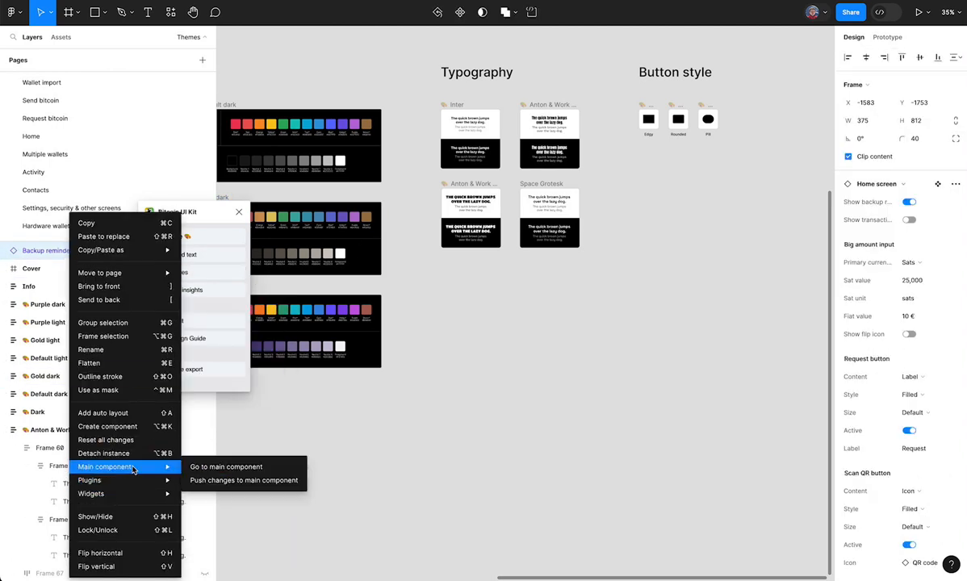
pyautogui.click(223, 466)
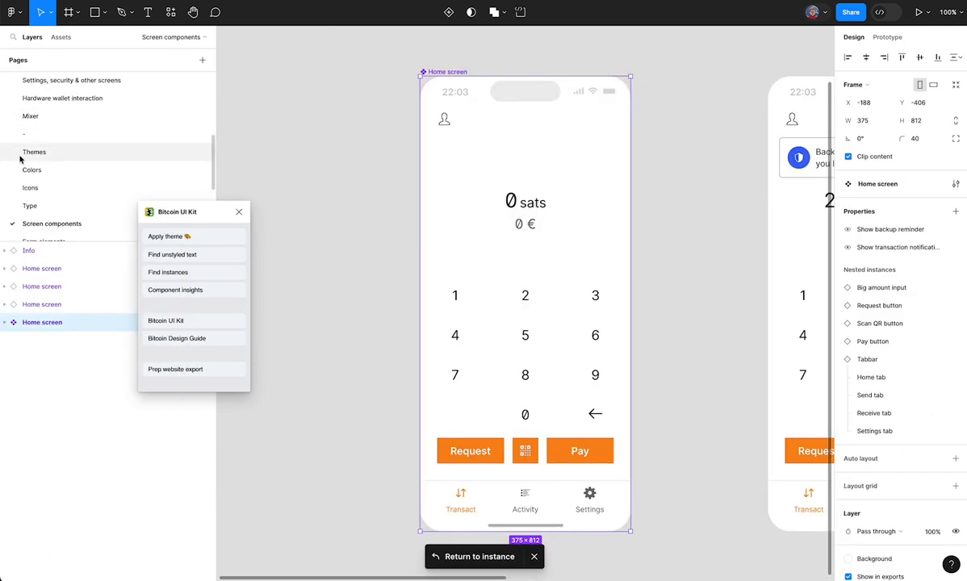
# - Open the Form elements page and take a closer look at its Toggle section
pyautogui.scroll(5, 49, 150)
pyautogui.scroll(-8, 68, 146)
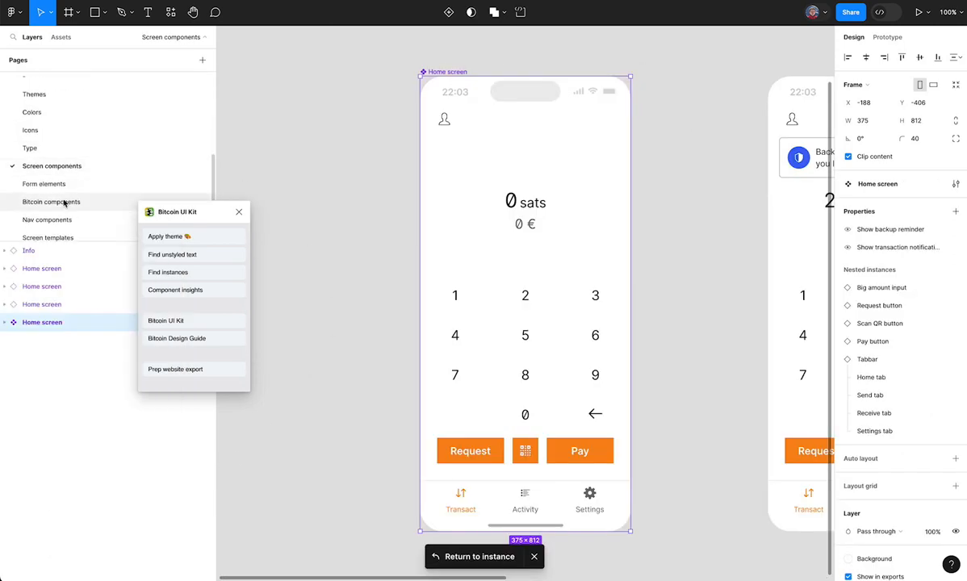
pyautogui.click(65, 201)
pyautogui.click(70, 184)
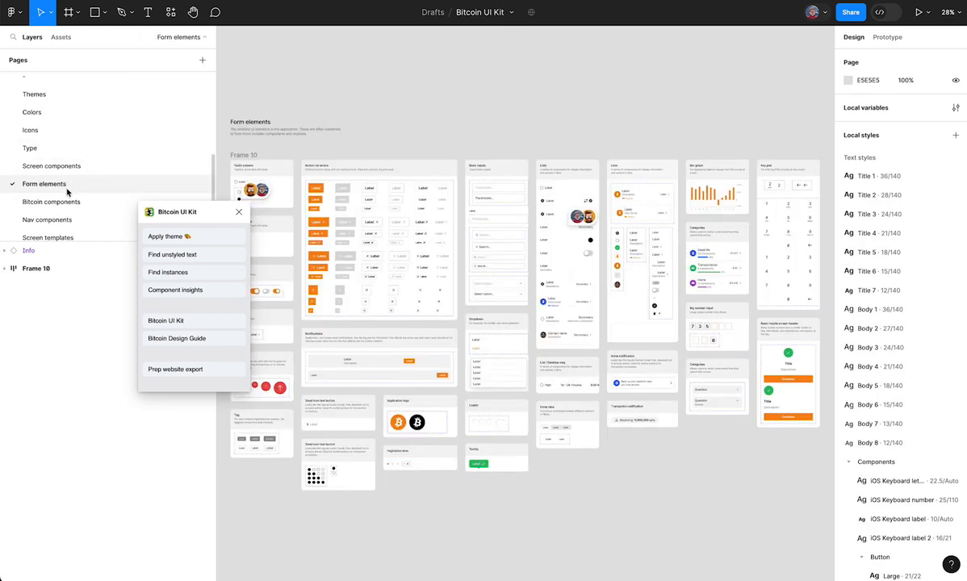
pyautogui.hscroll(-1, 323, 190)
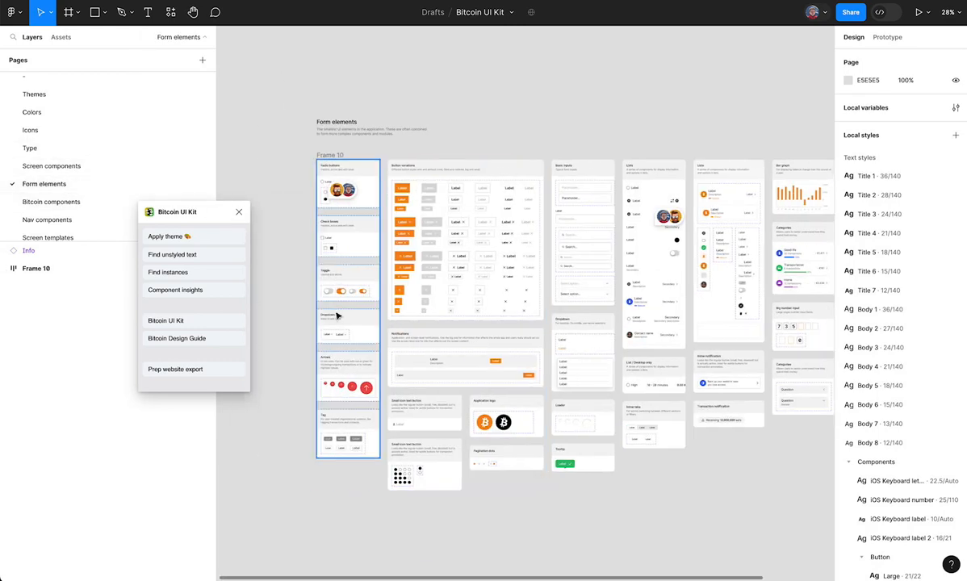
pyautogui.scroll(5, 331, 315)
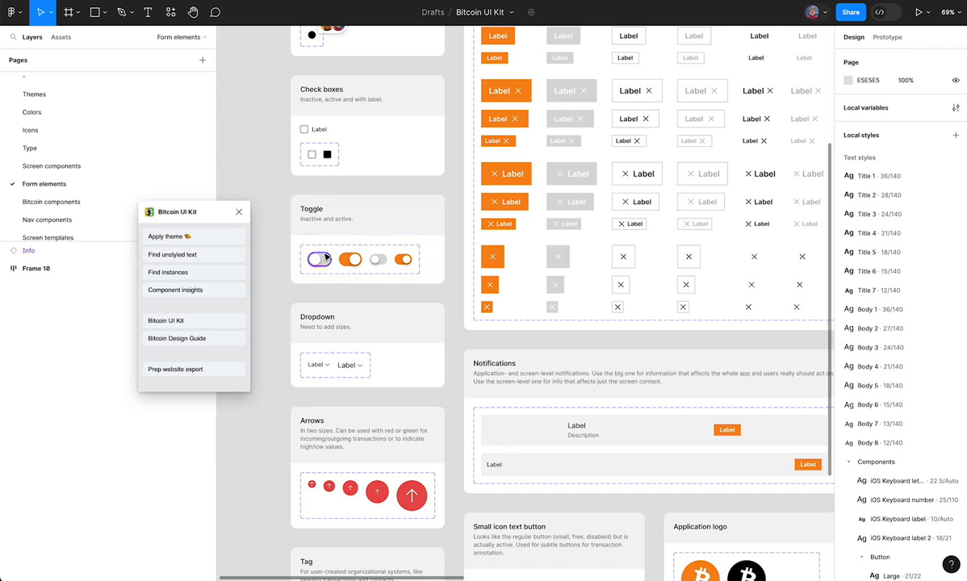
# - Find the instances of the Toggle component set with the plugin and go to the one under Form elements
pyautogui.click(324, 259)
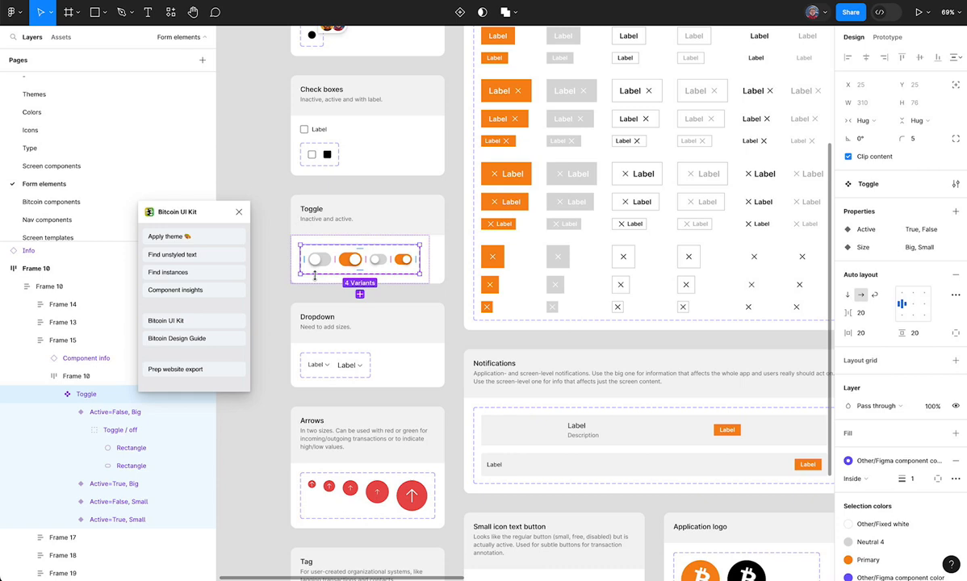
pyautogui.click(186, 273)
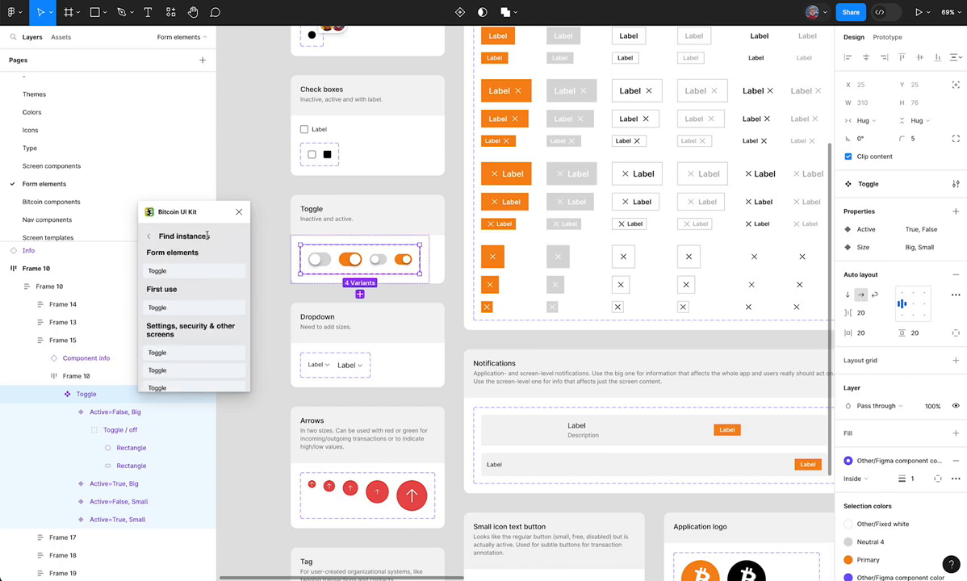
pyautogui.click(188, 273)
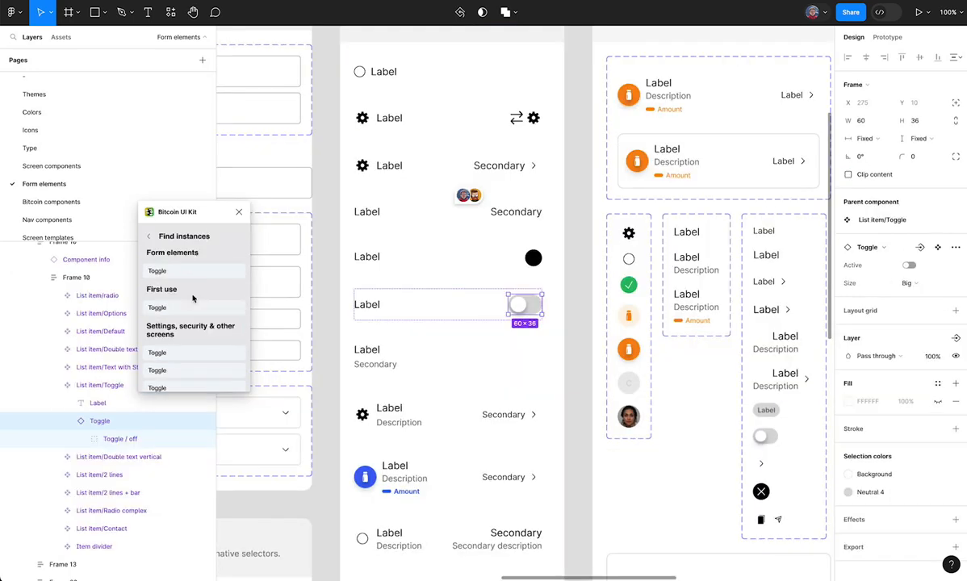
# - Visit the listed Toggle instances under First use, Settings, security & other screens, and Desktop samples
pyautogui.click(190, 308)
pyautogui.scroll(-1, 193, 302)
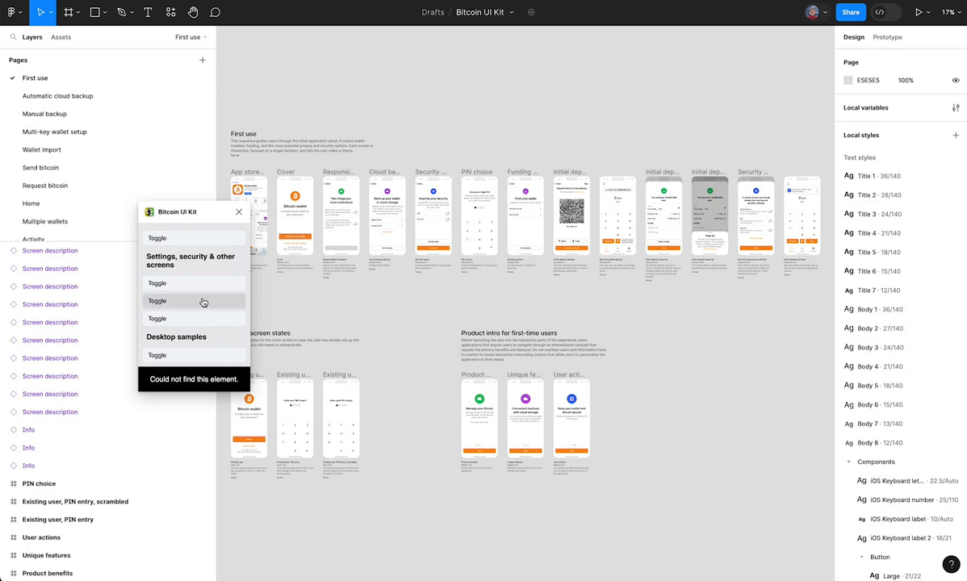
pyautogui.click(201, 302)
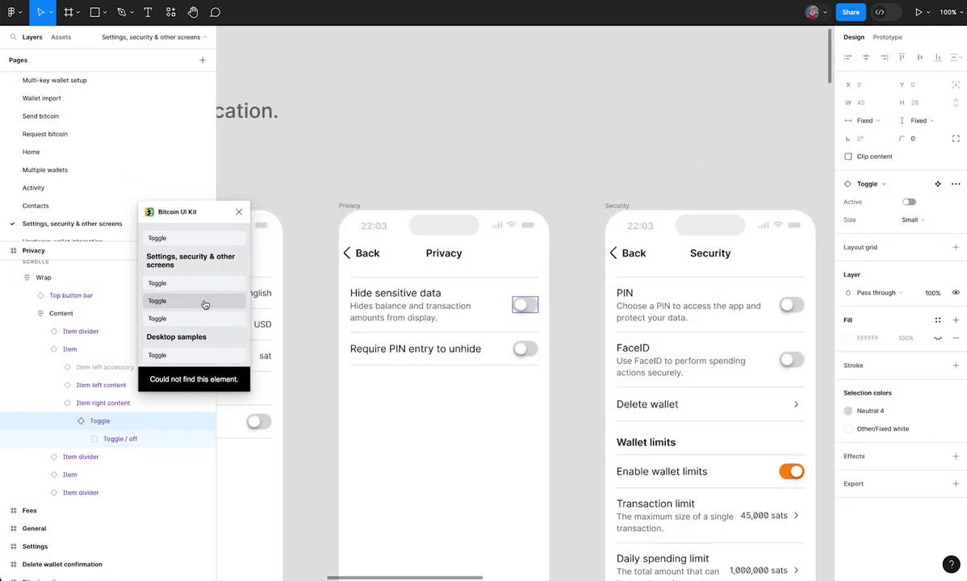
pyautogui.click(202, 319)
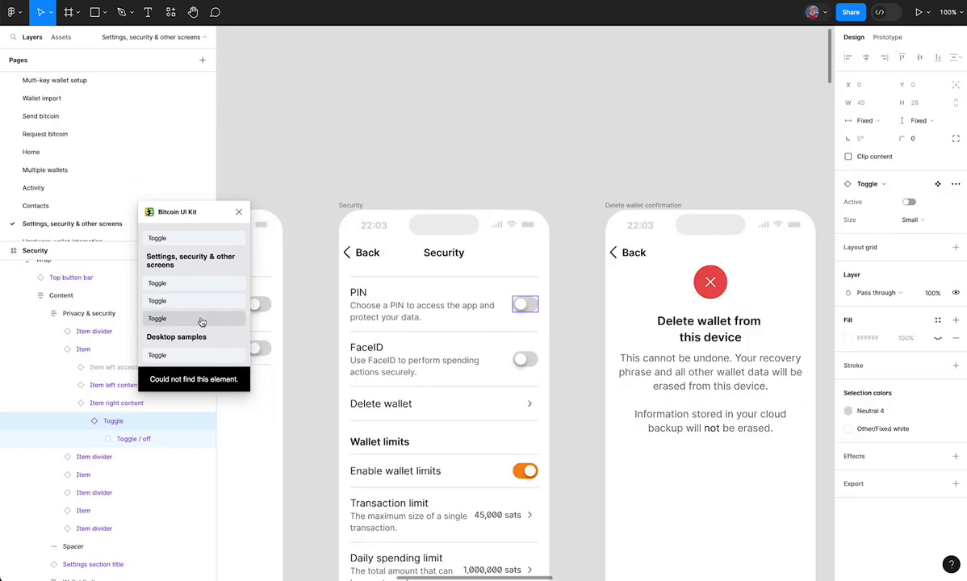
pyautogui.scroll(-2, 202, 314)
pyautogui.click(202, 301)
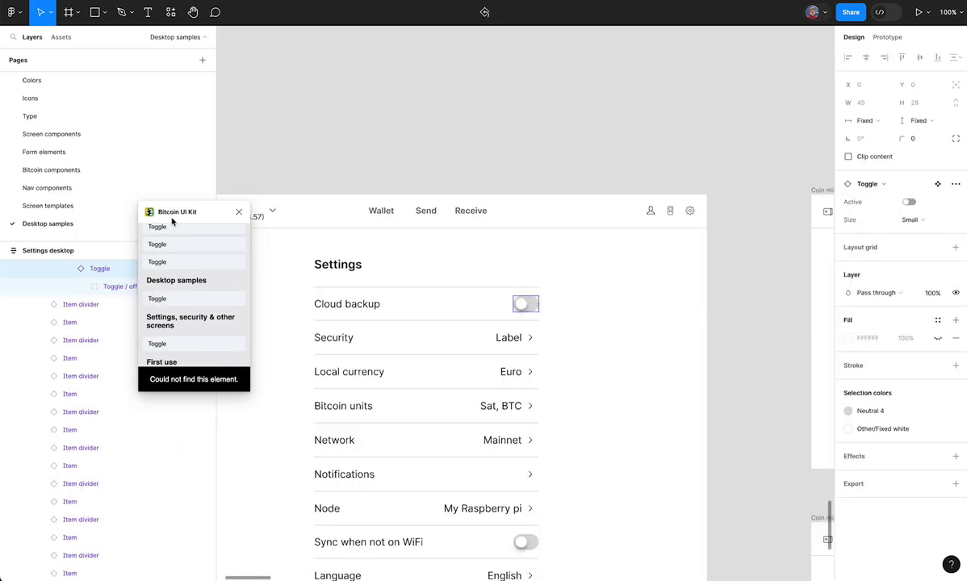
# - Return to the plugin's main menu and clear the selection on the Desktop samples page
pyautogui.scroll(5, 181, 257)
pyautogui.click(150, 238)
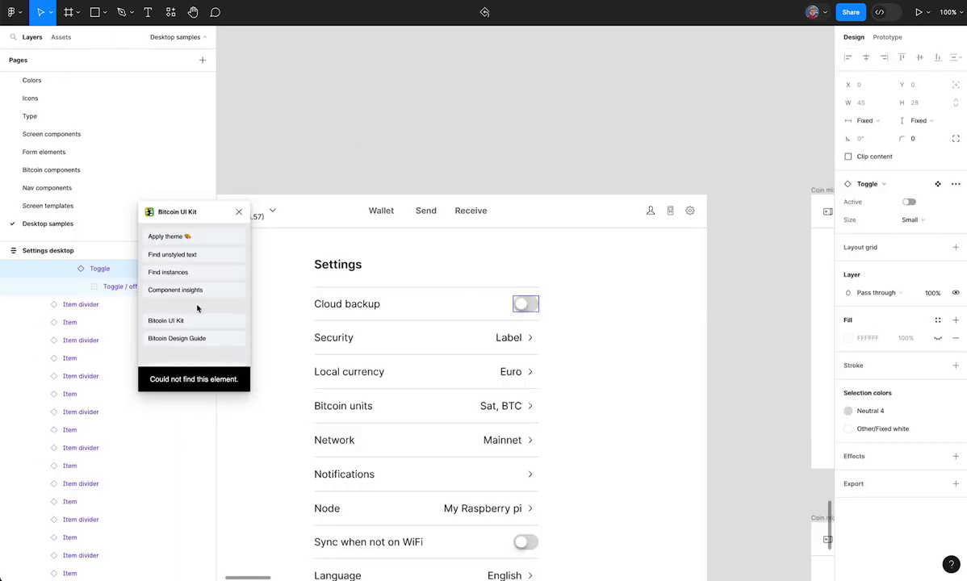
pyautogui.click(435, 112)
pyautogui.scroll(-5, 434, 111)
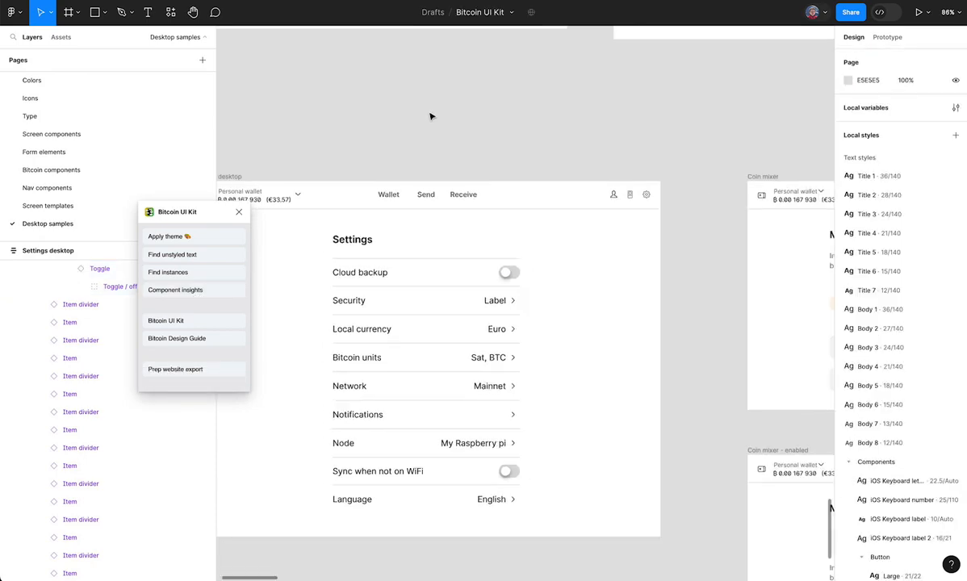
pyautogui.scroll(3, 432, 116)
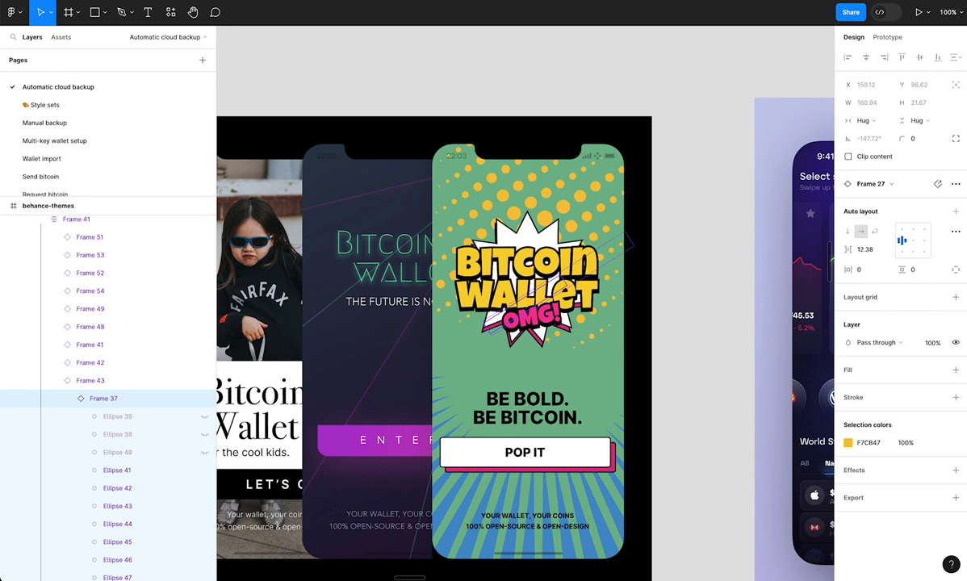
# - Run the development version of the Bitcoin UI Kit plugin in the Theme test file and open its component insights
pyautogui.click(281, 0)
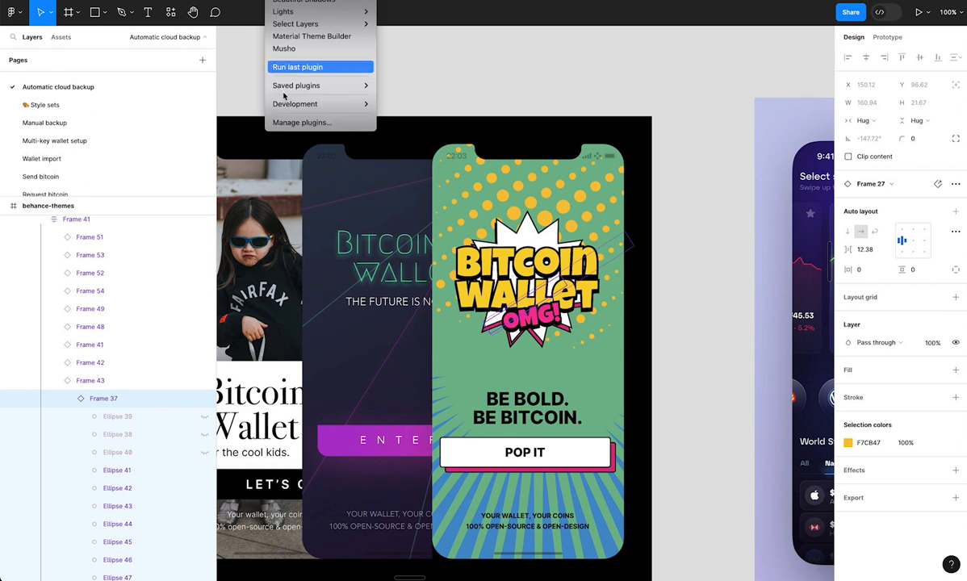
pyautogui.moveTo(364, 104)
pyautogui.click(429, 165)
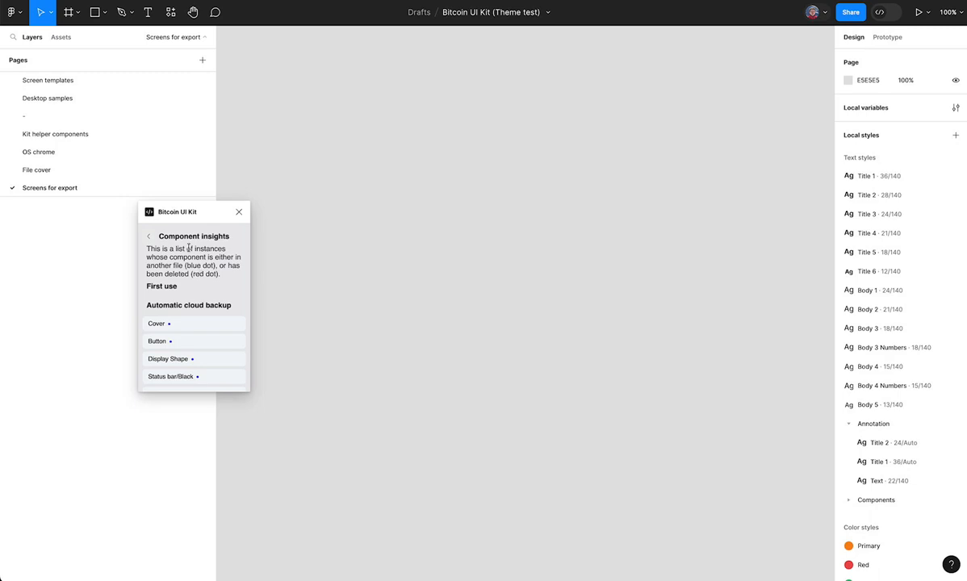
# - Review the component insights list and go to a ColdCard instance under Hardware wallet interaction
pyautogui.scroll(-15, 190, 279)
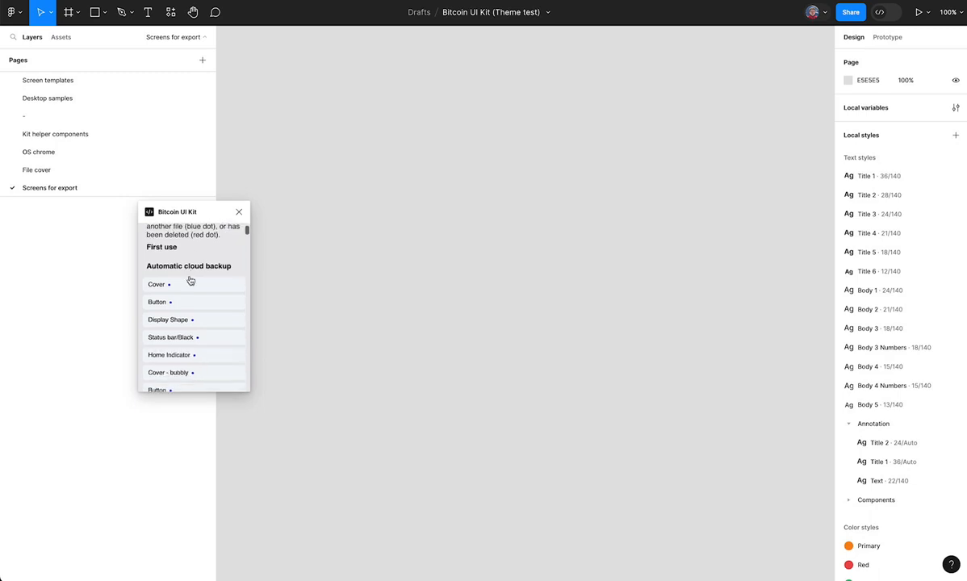
pyautogui.scroll(5, 187, 287)
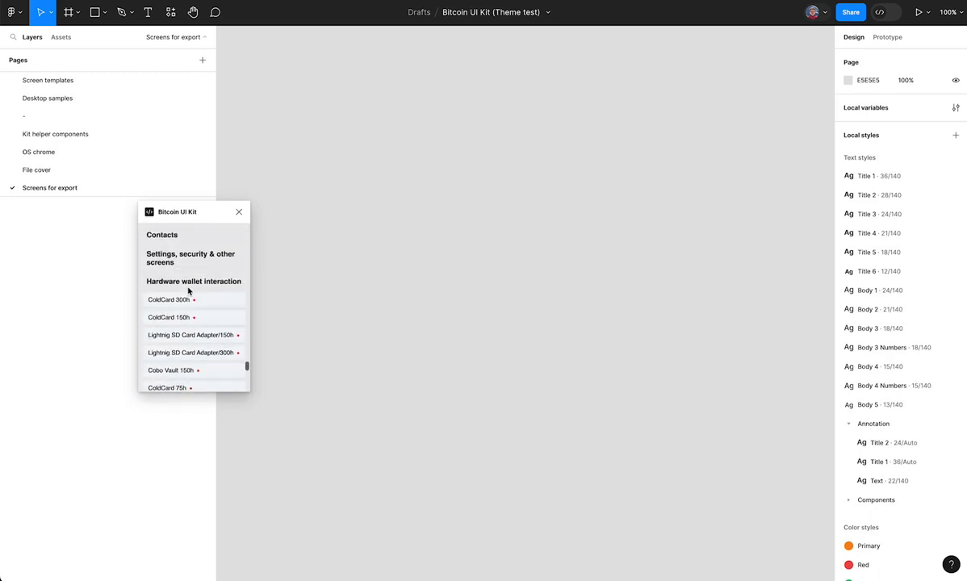
pyautogui.click(209, 303)
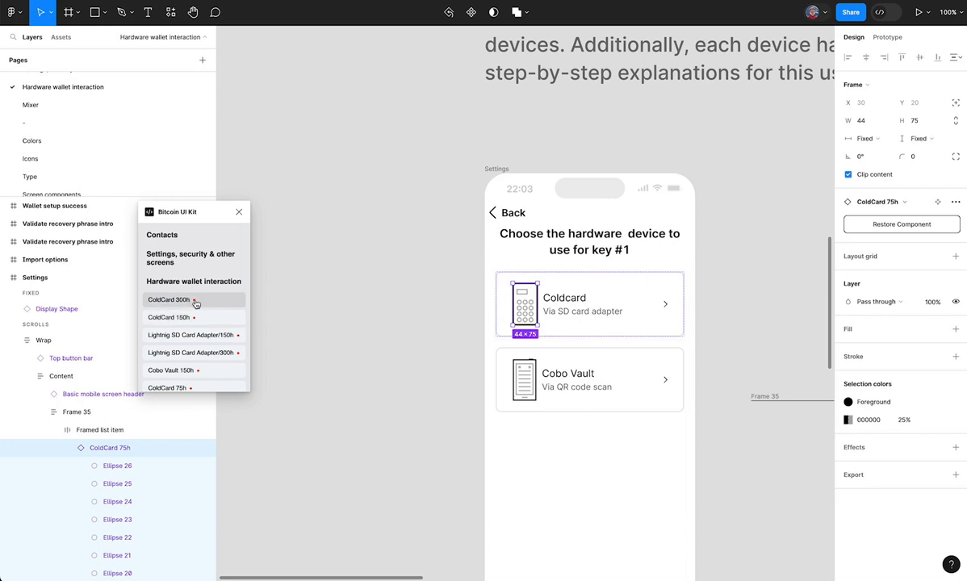
# - Go to the Display Shape instance listed just before Style sets and open its swap options
pyautogui.scroll(3, 197, 309)
pyautogui.scroll(-10, 205, 259)
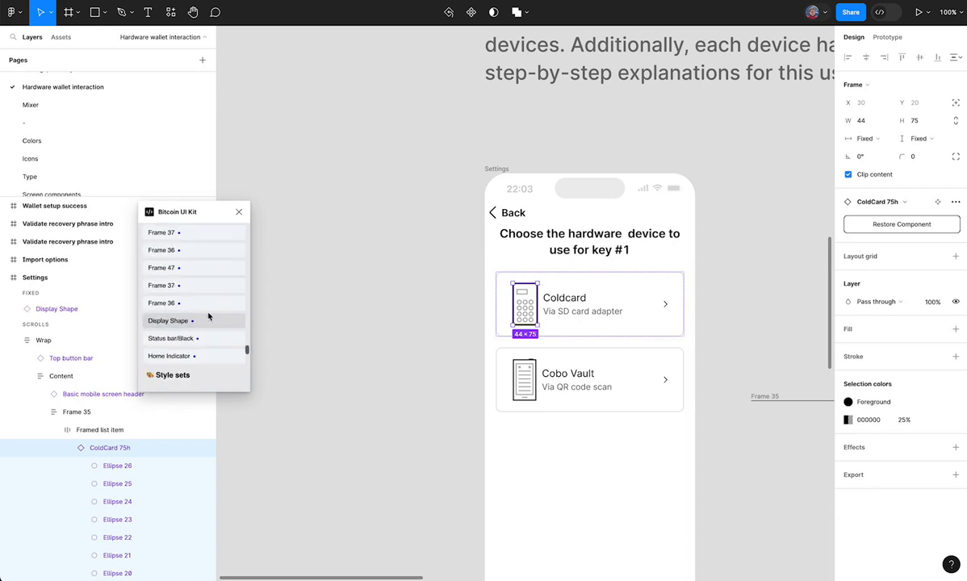
pyautogui.click(208, 323)
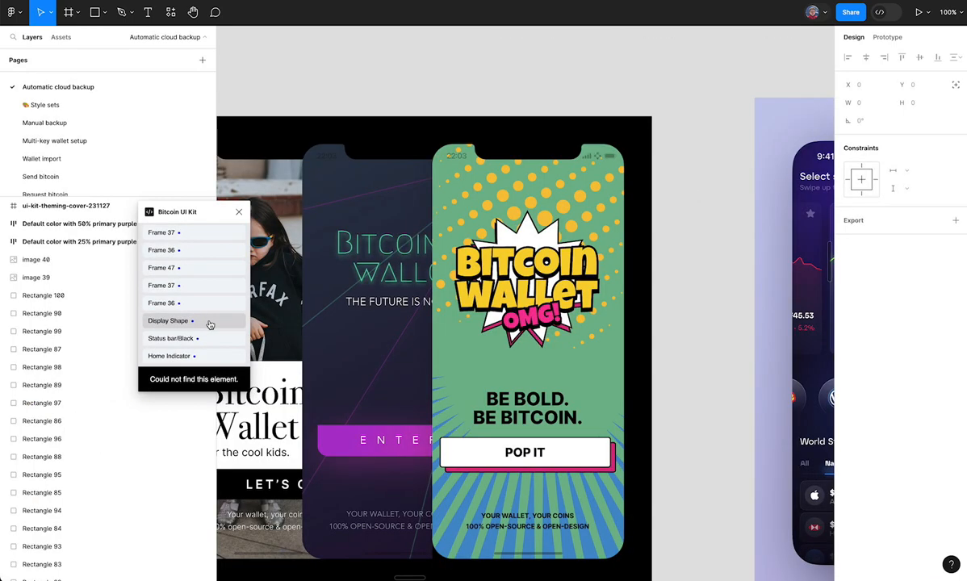
pyautogui.click(209, 324)
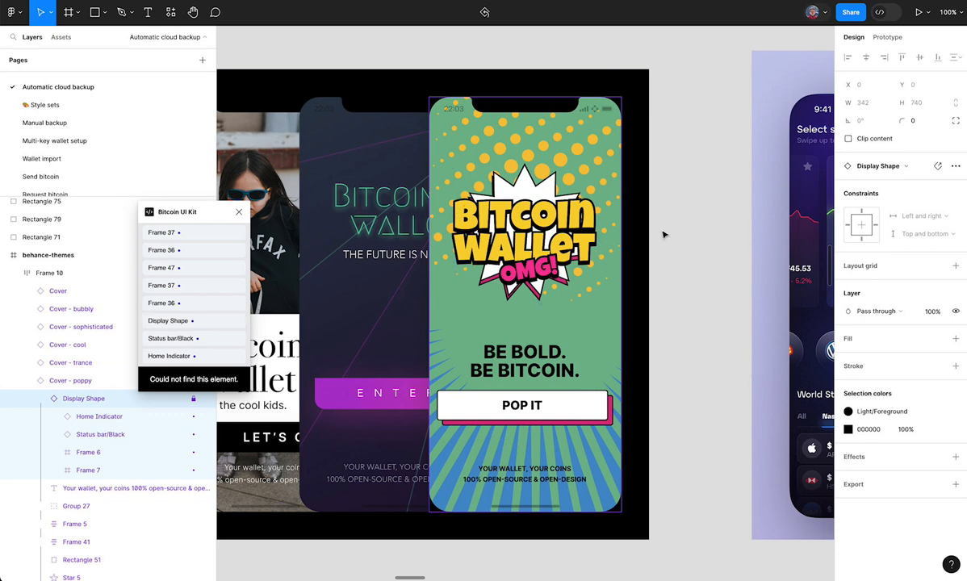
pyautogui.click(907, 167)
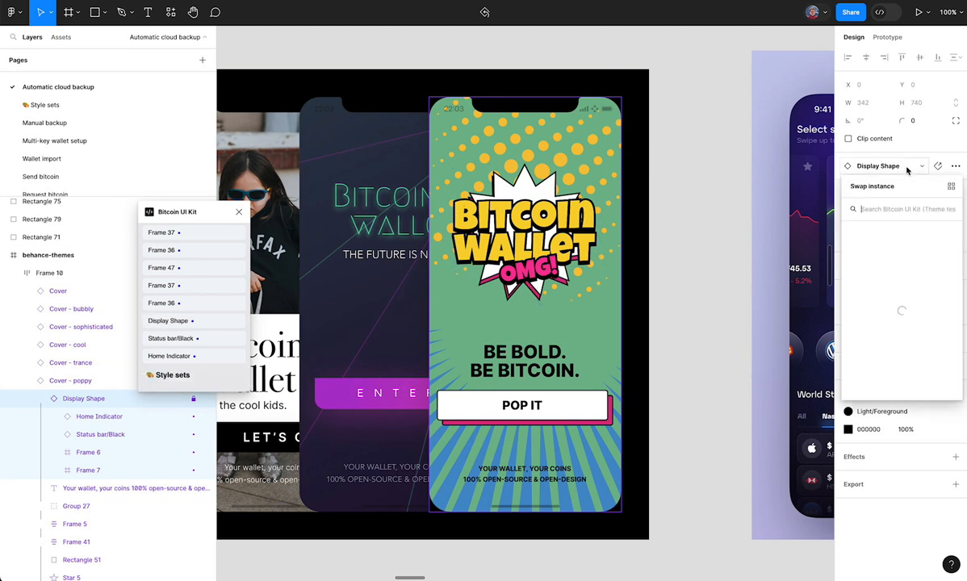
# - Close the swap options and return from the component insights list to the plugin's main menu
pyautogui.click(907, 170)
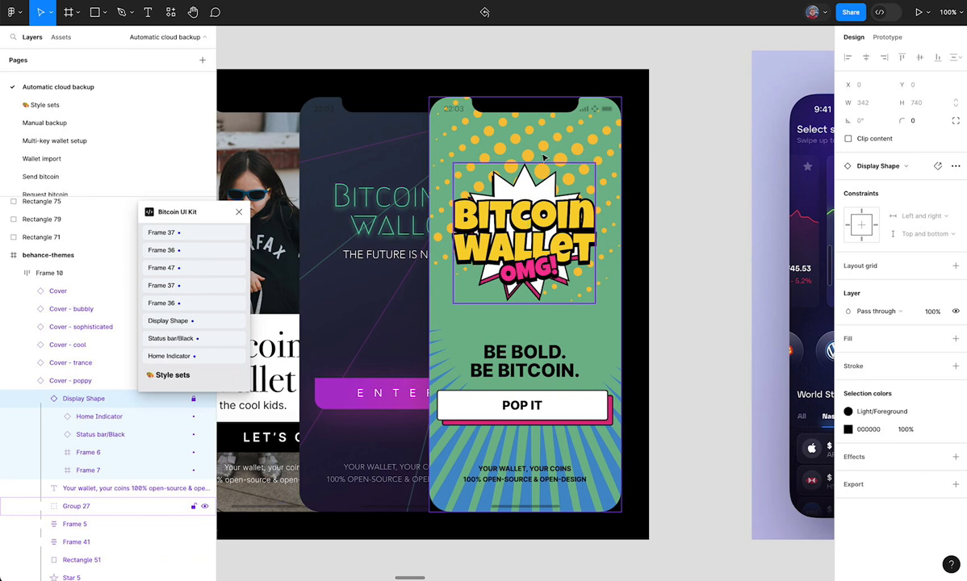
pyautogui.scroll(10, 205, 279)
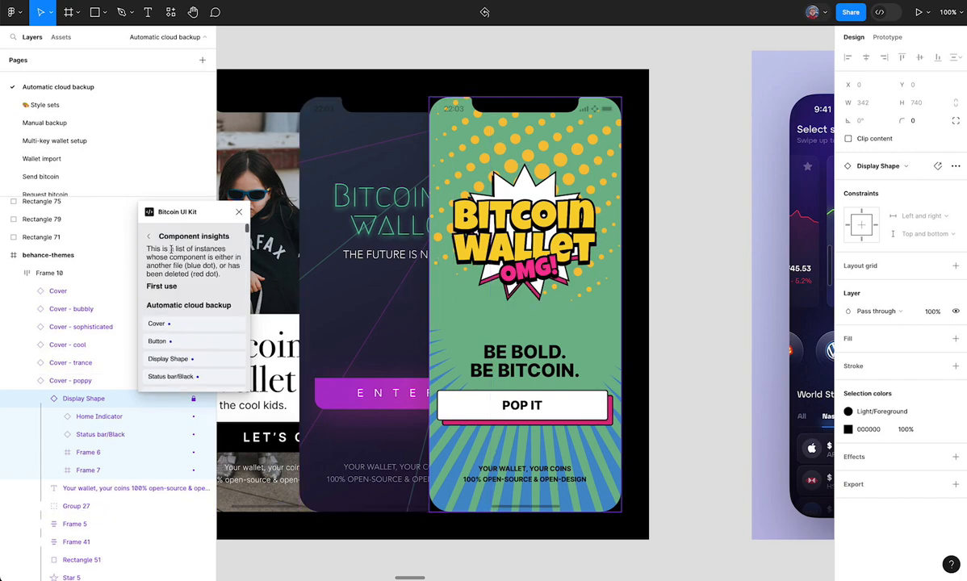
pyautogui.click(148, 239)
# - Open the First use page in the Bitcoin UI Kit file and run the plugin's website export preparation
pyautogui.scroll(-10, 320, 281)
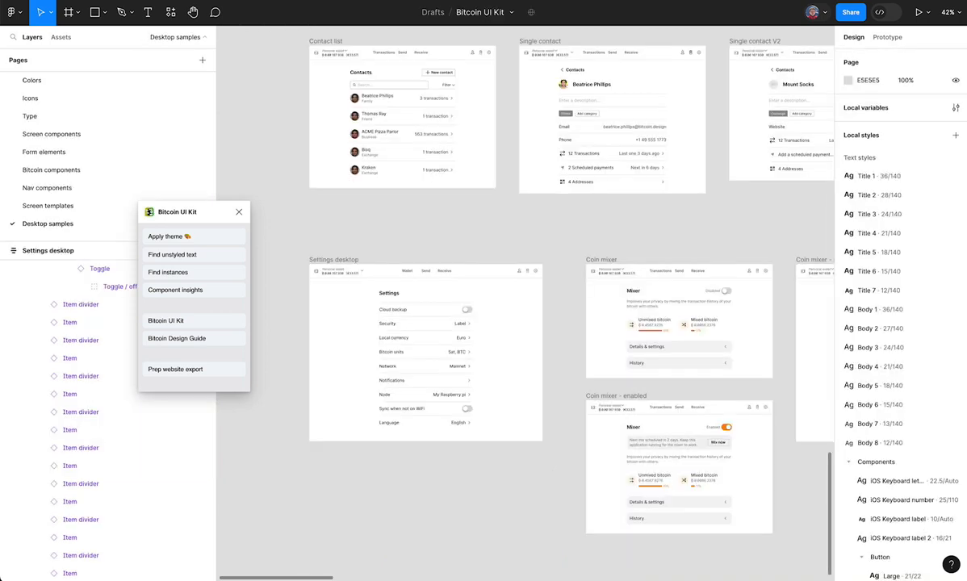
pyautogui.scroll(-5, 80, 77)
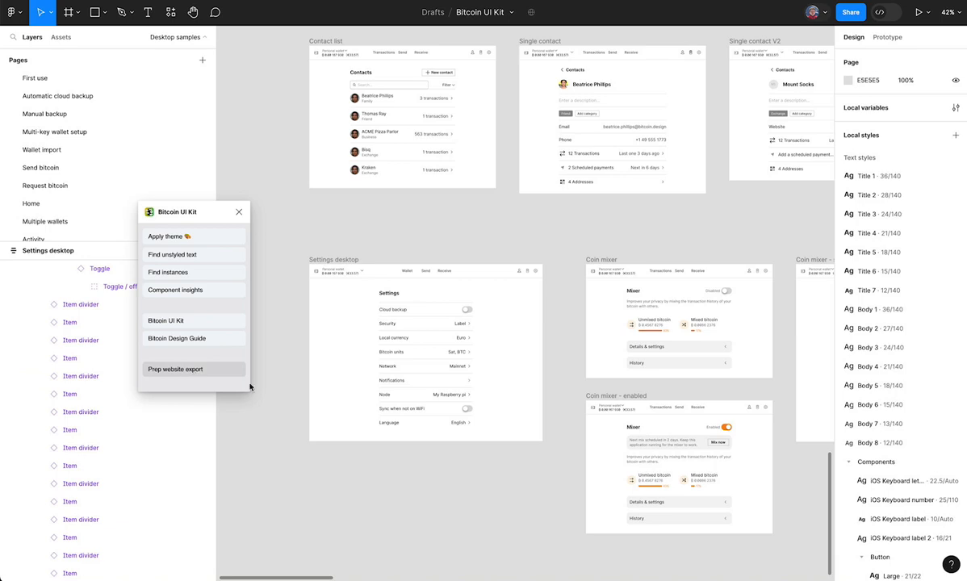
pyautogui.click(59, 80)
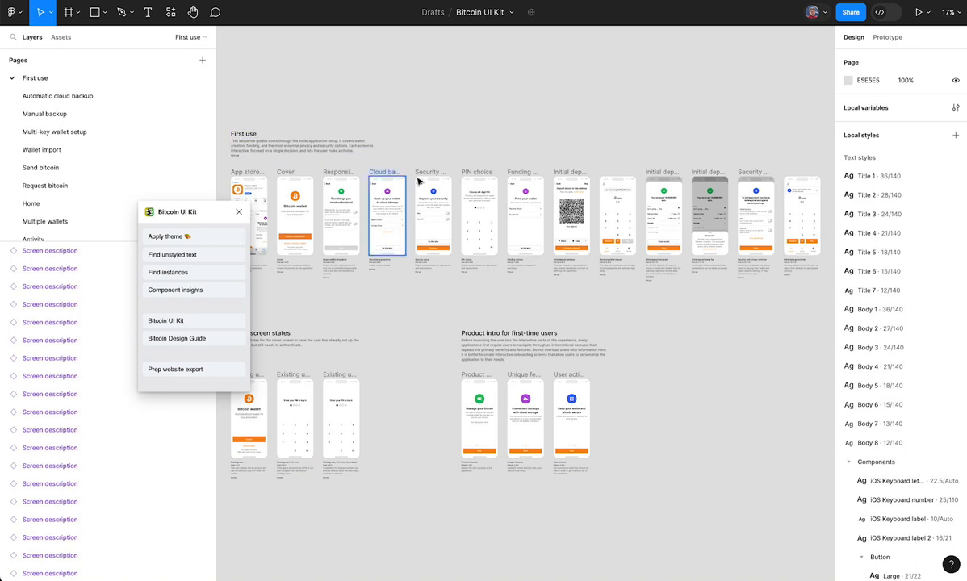
pyautogui.click(432, 211)
pyautogui.click(488, 106)
pyautogui.click(166, 373)
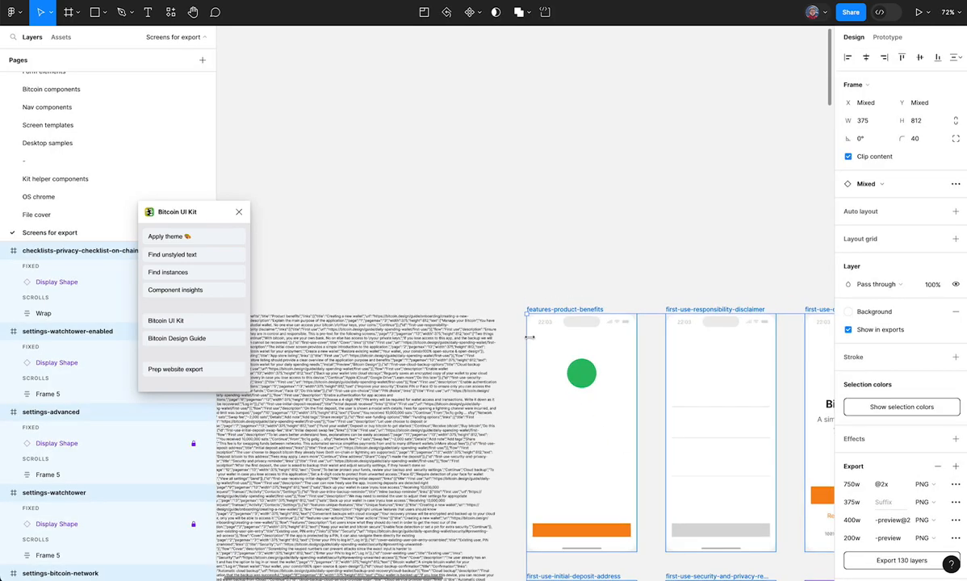
# - Look over the full grid of generated frames on the Screens for export page and clear the selection
pyautogui.scroll(-10, 531, 337)
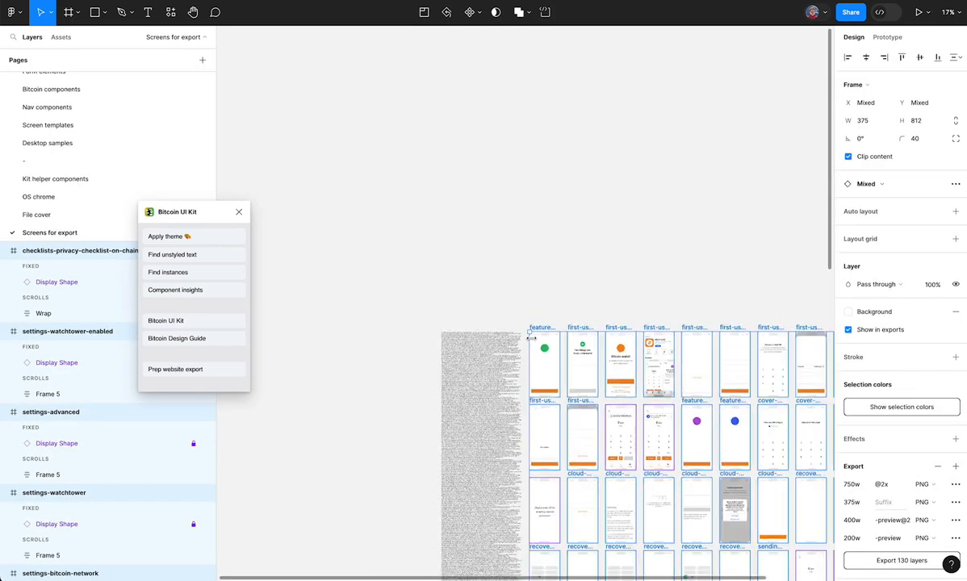
pyautogui.scroll(-4, 530, 337)
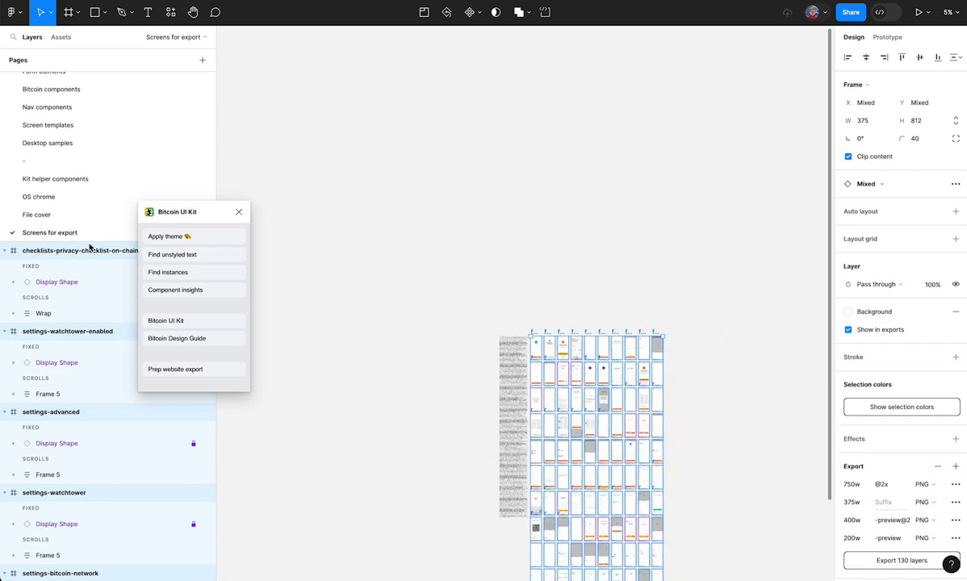
pyautogui.scroll(-5, 486, 345)
pyautogui.hscroll(2, 486, 345)
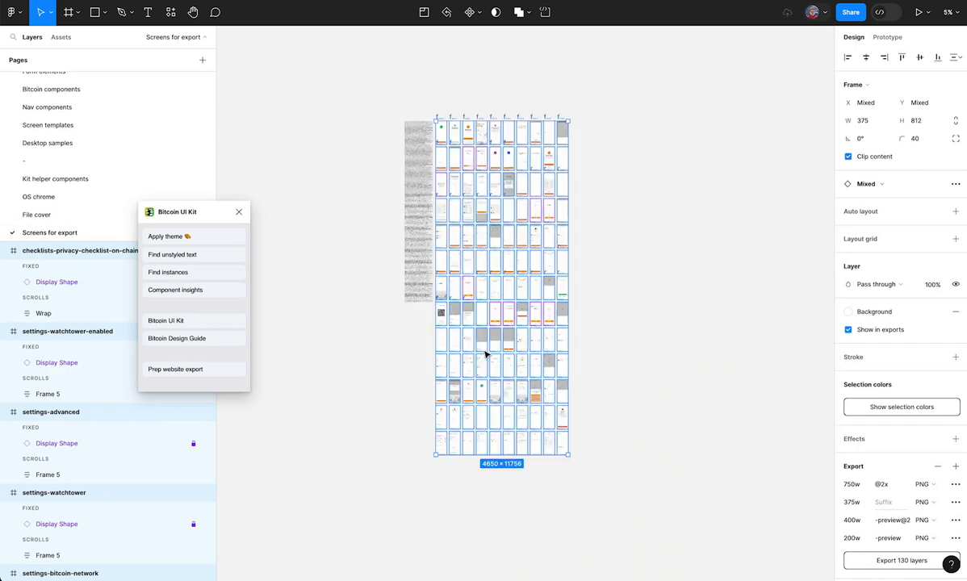
pyautogui.click(339, 178)
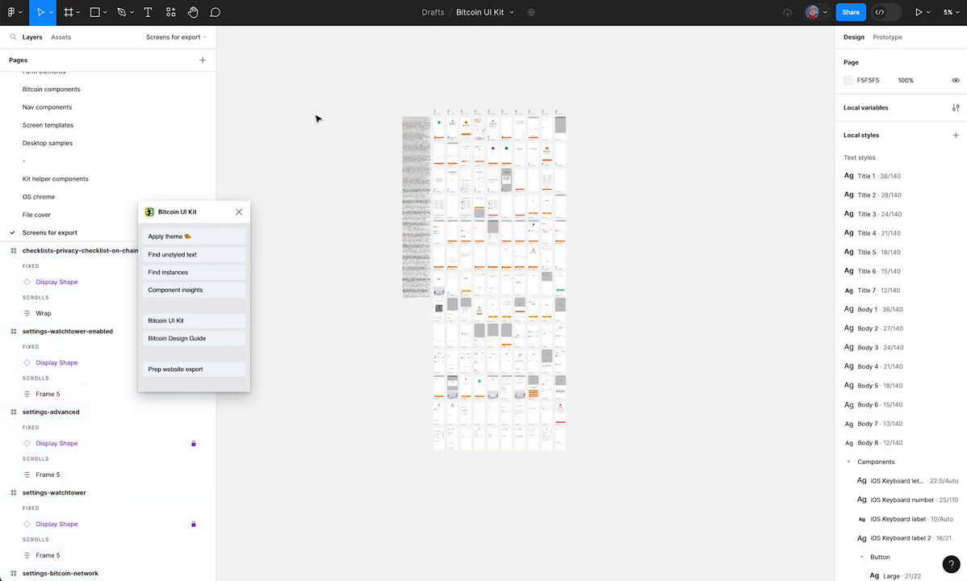
# - Examine the first-use-responsibility-disclaimer frame, its neighbouring export screens and the generated text block beside them
pyautogui.scroll(5, 410, 154)
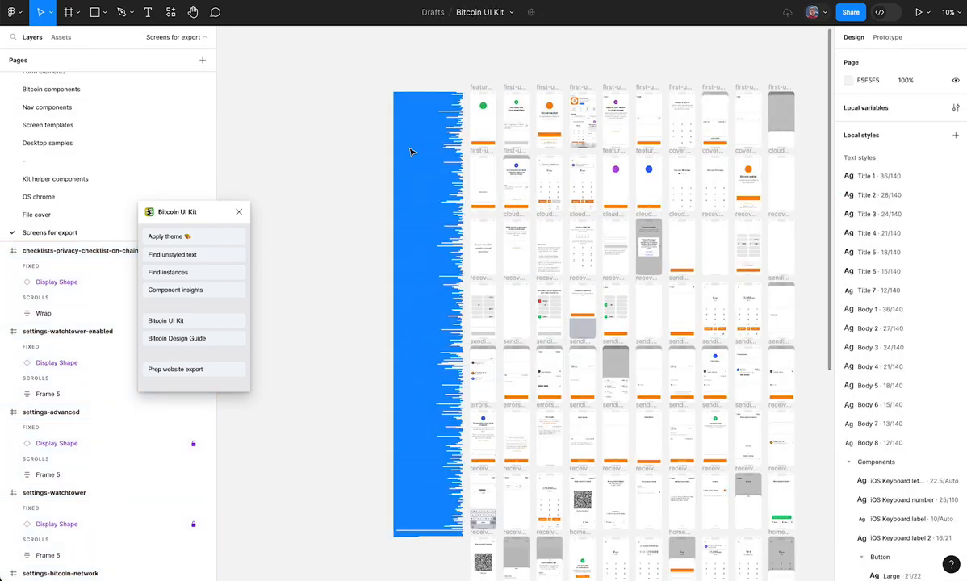
pyautogui.scroll(3, 410, 152)
pyautogui.scroll(5, 421, 216)
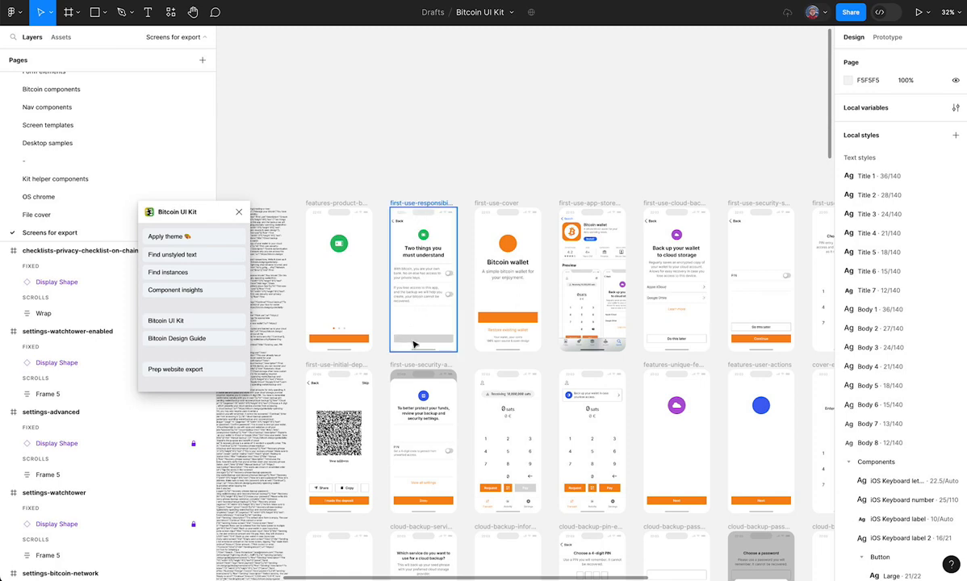
pyautogui.scroll(8, 410, 274)
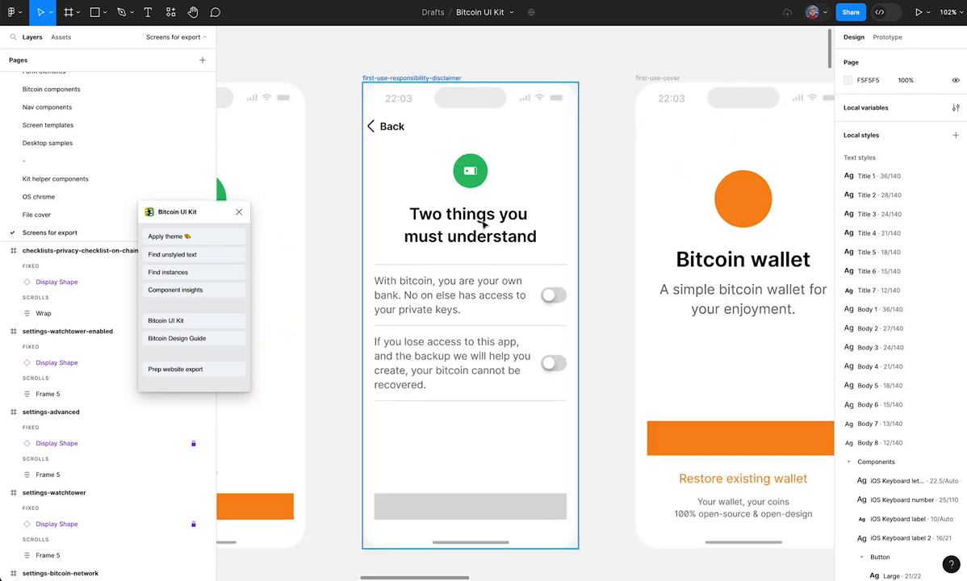
pyautogui.scroll(-6, 467, 317)
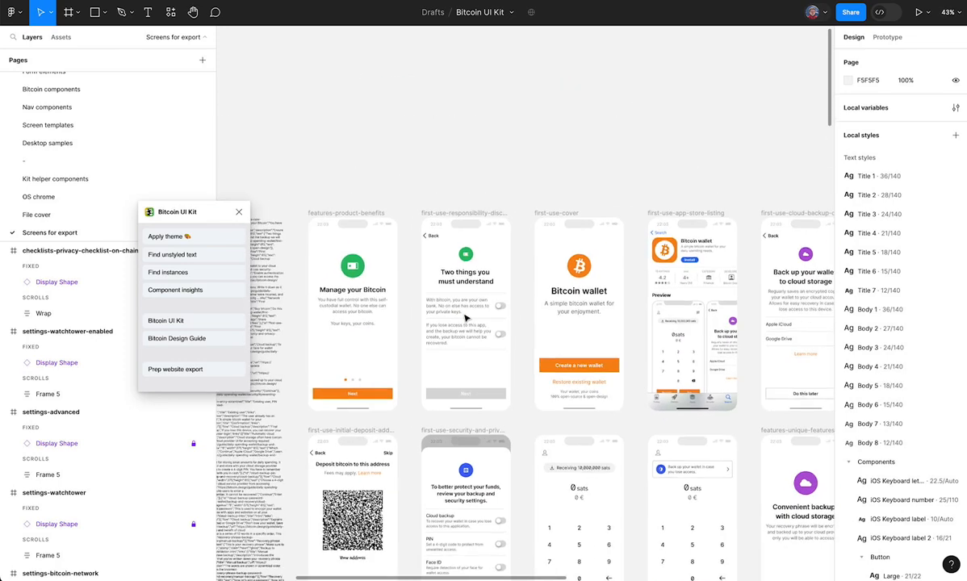
pyautogui.hscroll(-3, 466, 317)
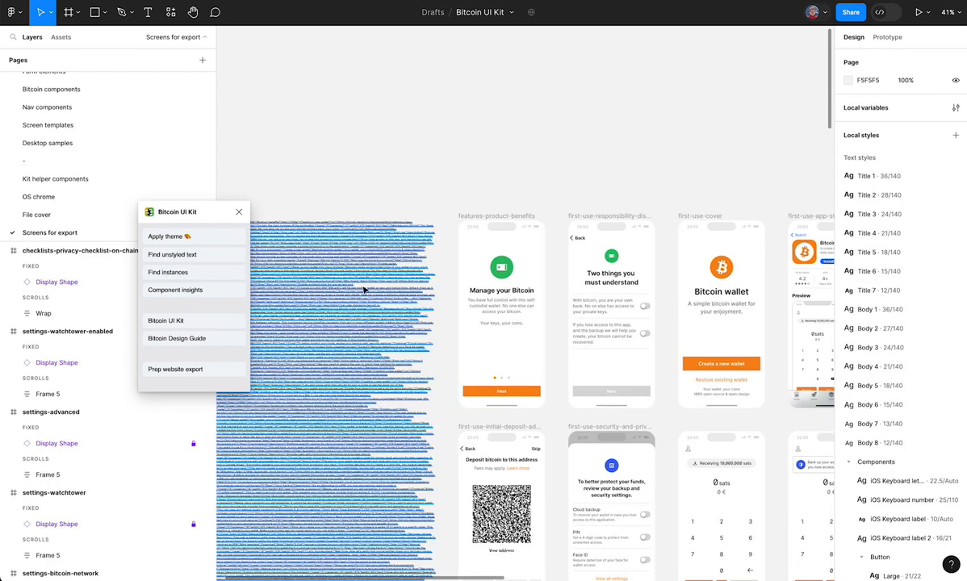
pyautogui.scroll(-6, 521, 173)
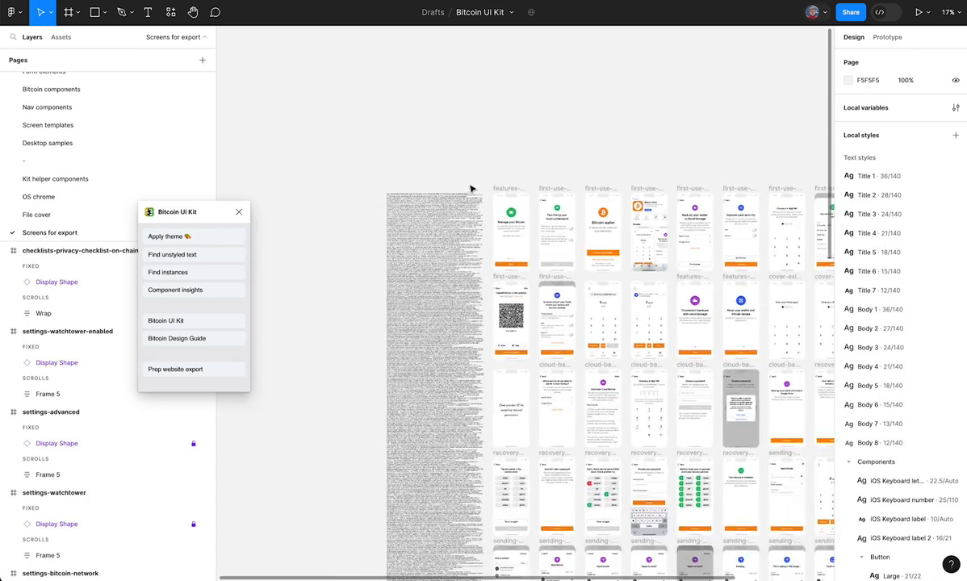
# - Delete the Screens for export page and move the plugin window over the First use canvas
pyautogui.rightClick(99, 234)
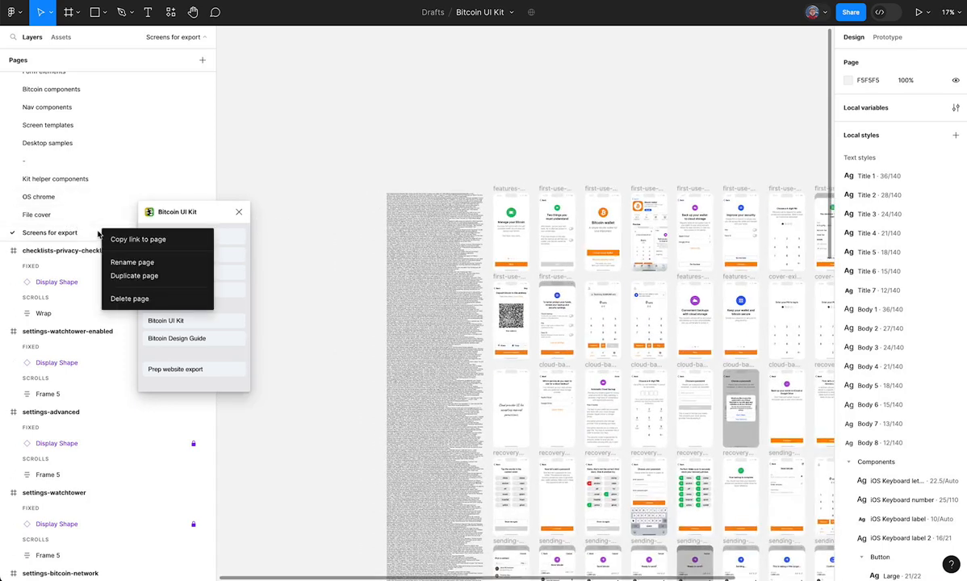
pyautogui.click(125, 301)
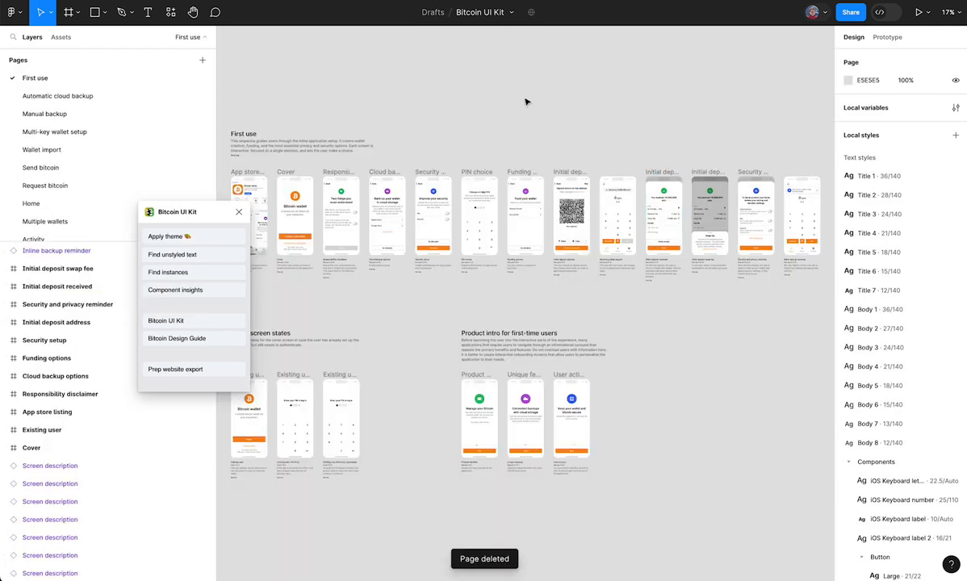
pyautogui.moveTo(197, 212); pyautogui.dragTo(531, 117)
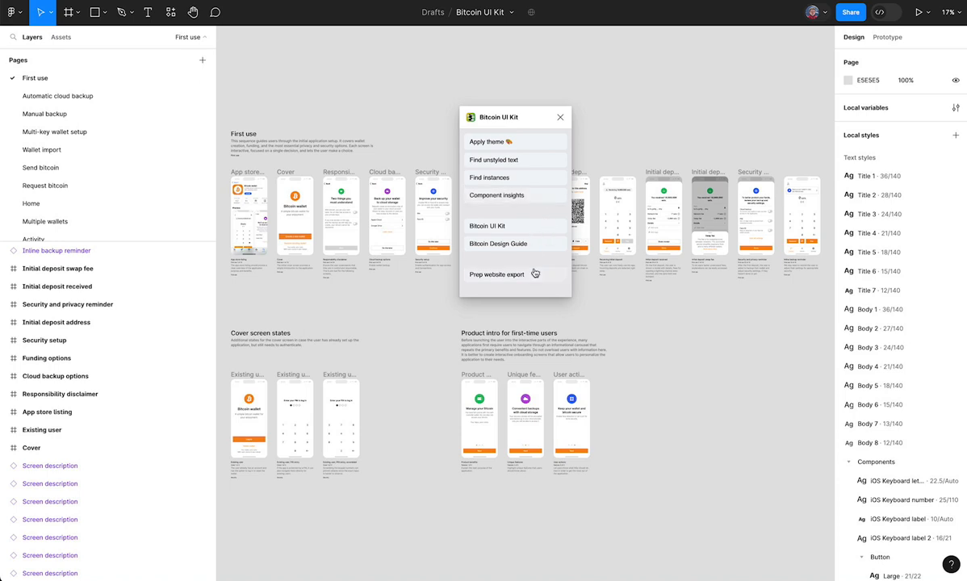
# - Try to apply a theme on the Themes page with the Backup reminder screen selected, and move the plugin window below the Typography samples
pyautogui.moveTo(533, 122); pyautogui.dragTo(498, 127)
pyautogui.click(493, 147)
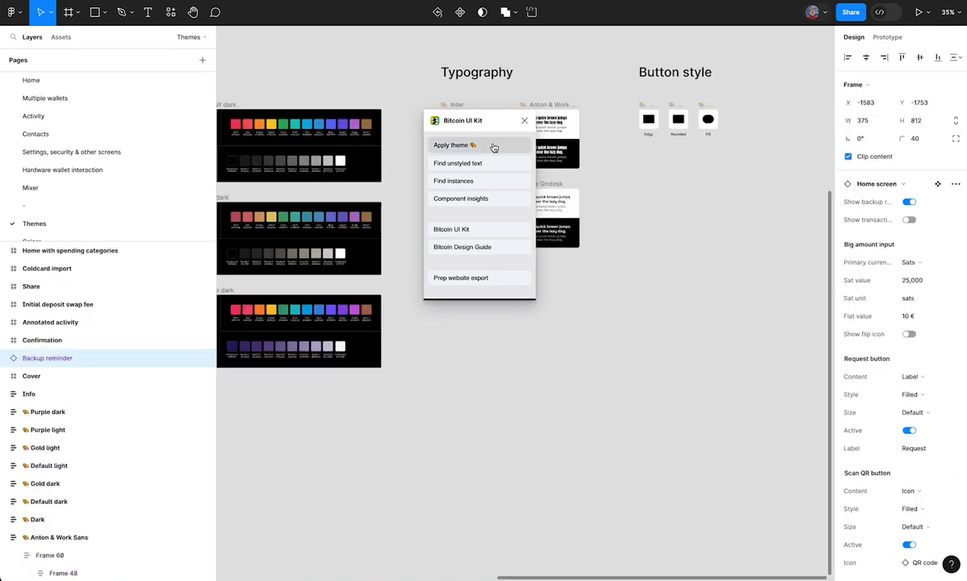
pyautogui.moveTo(490, 122); pyautogui.dragTo(512, 302)
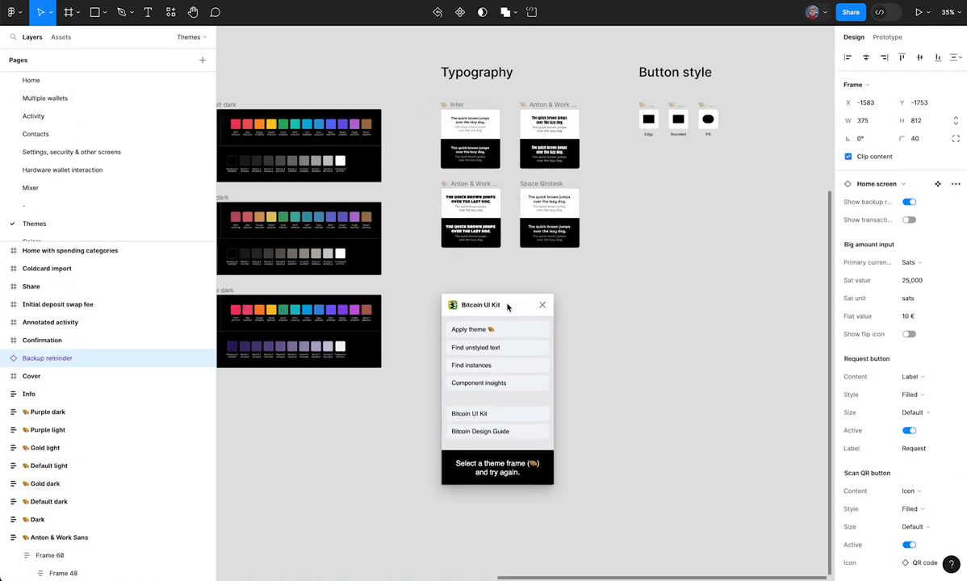
pyautogui.scroll(-4, 521, 270)
pyautogui.scroll(3, 515, 337)
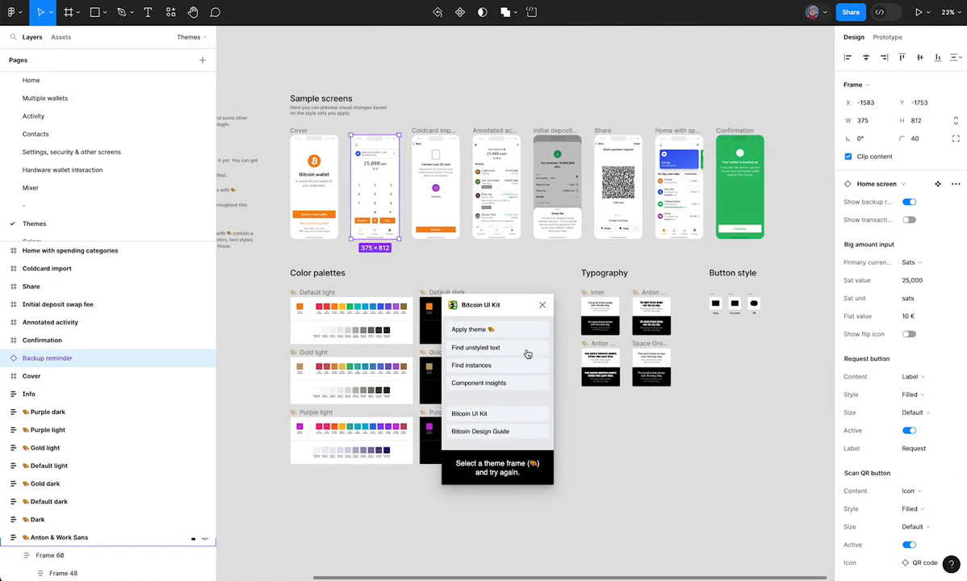